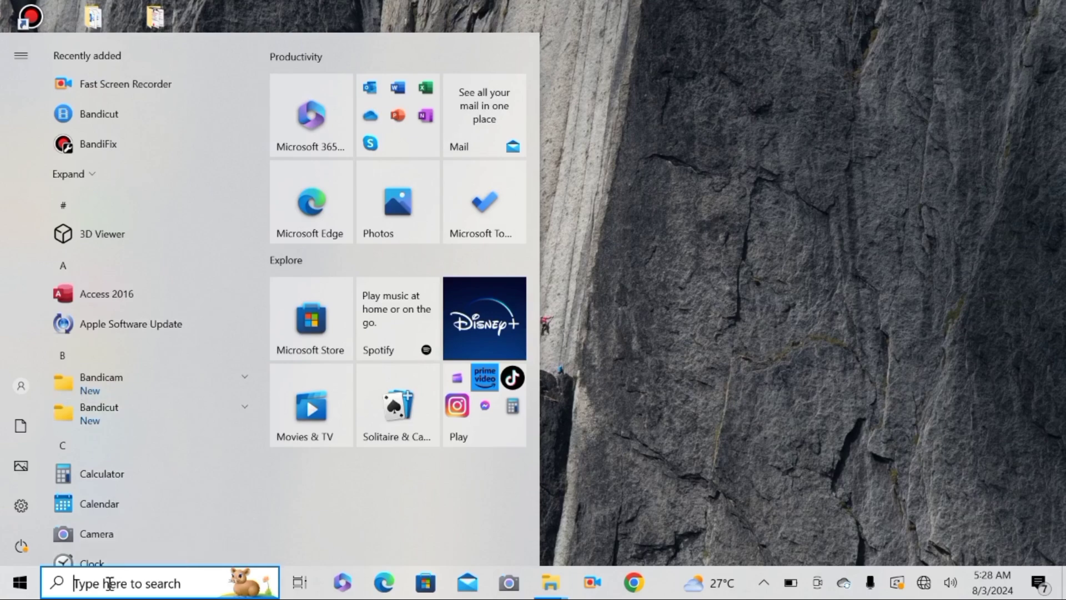
Step: Search the system for CorelDRAW 2021 (64-Bit) and launch it, refreshing the desktop while it loads
left_click(111, 584)
type("c")
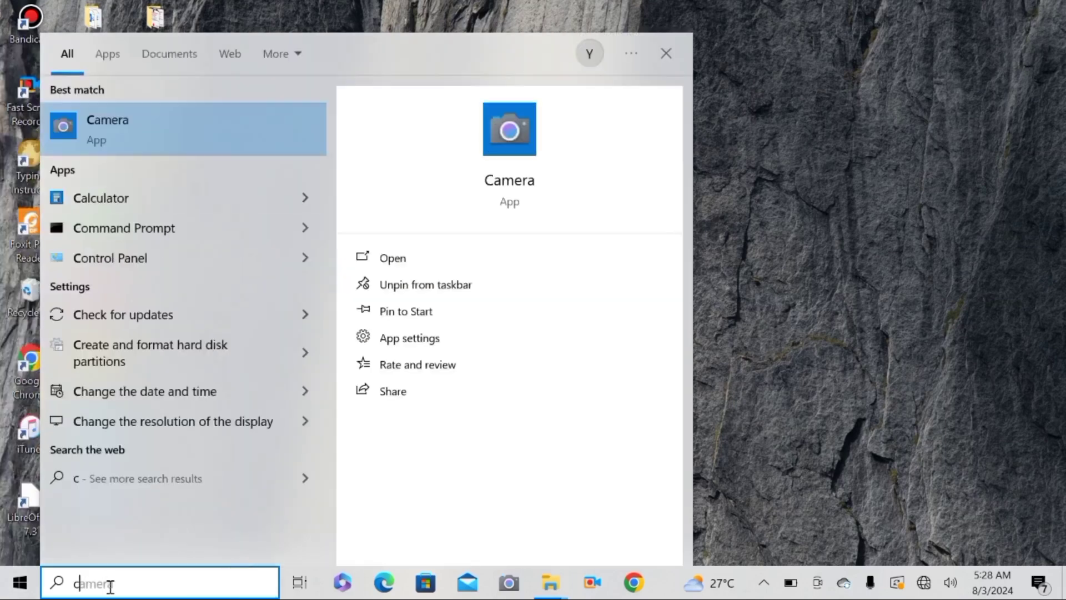
type("amero")
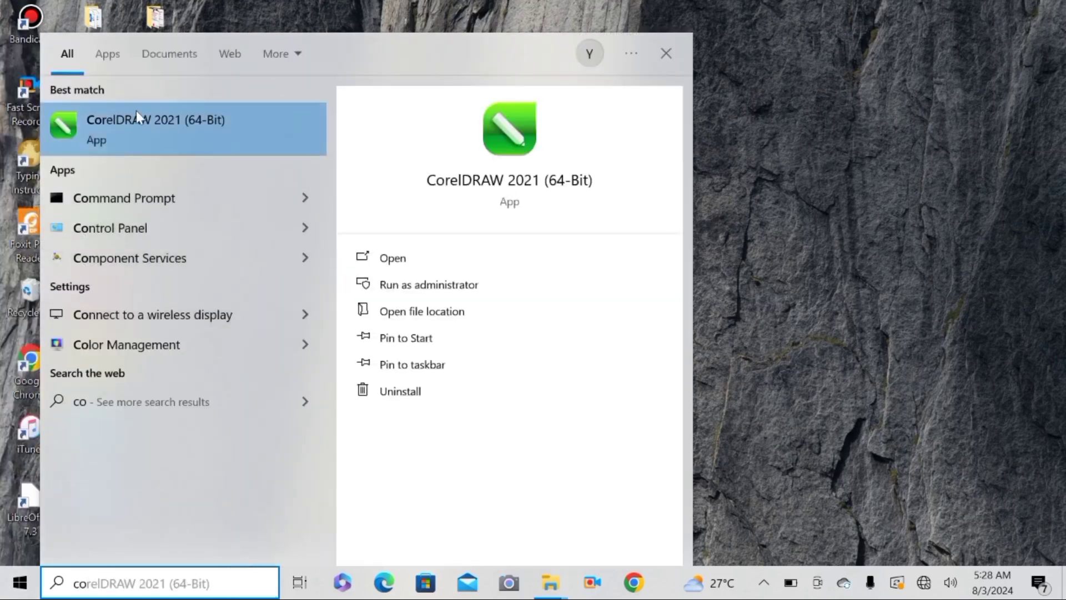
left_click(138, 126)
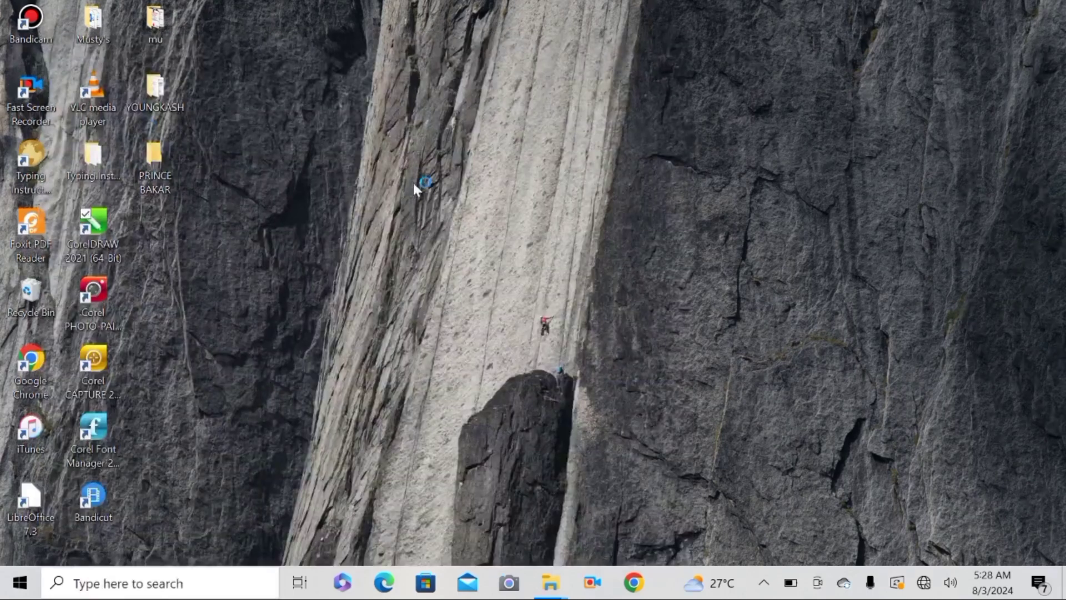
right_click(315, 116)
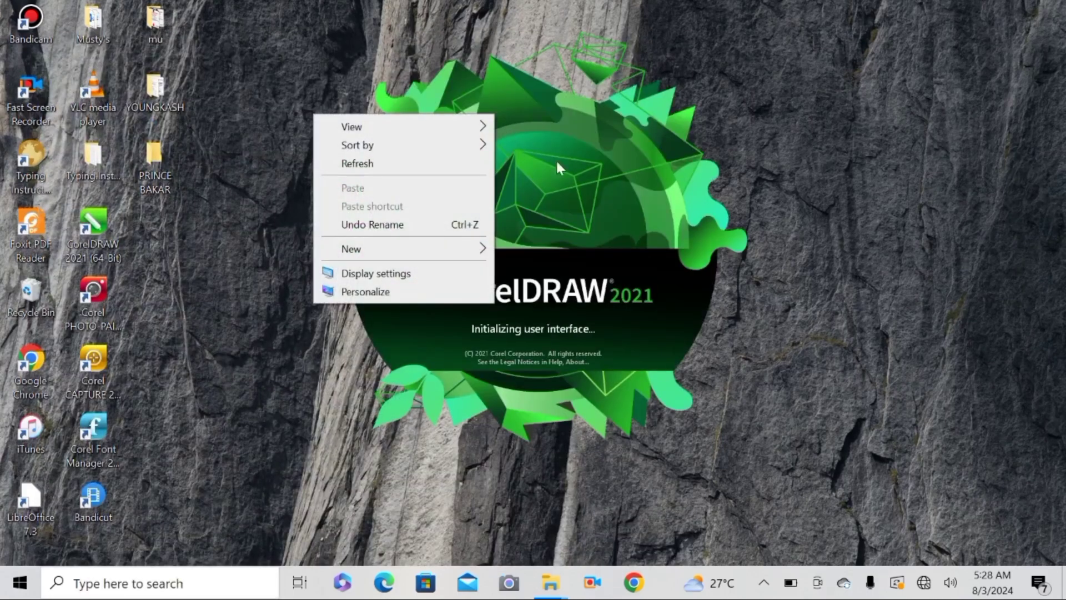
left_click(345, 165)
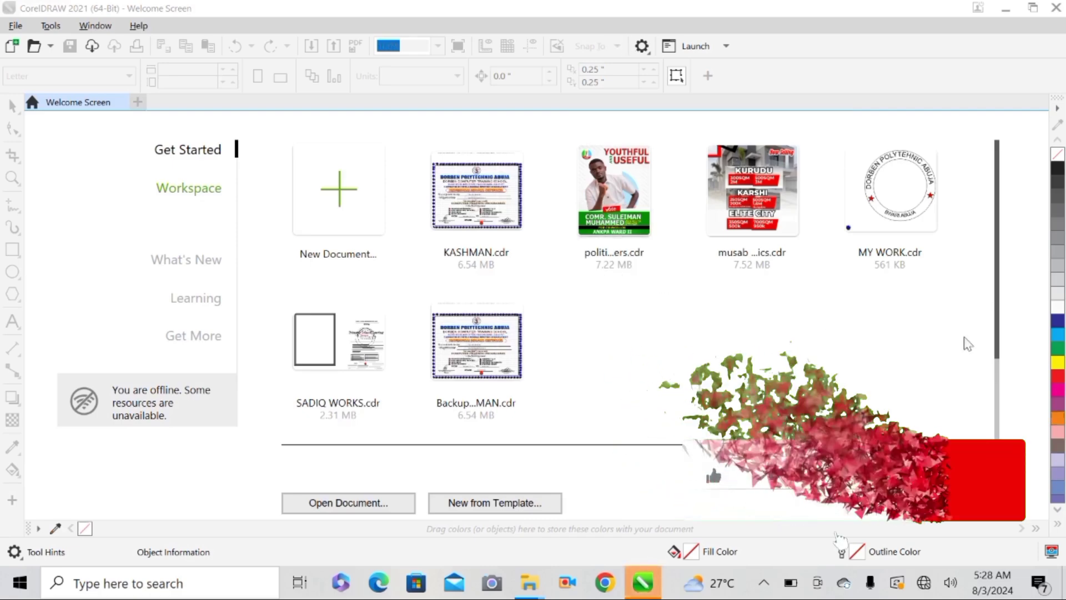
mouse_move(643, 586)
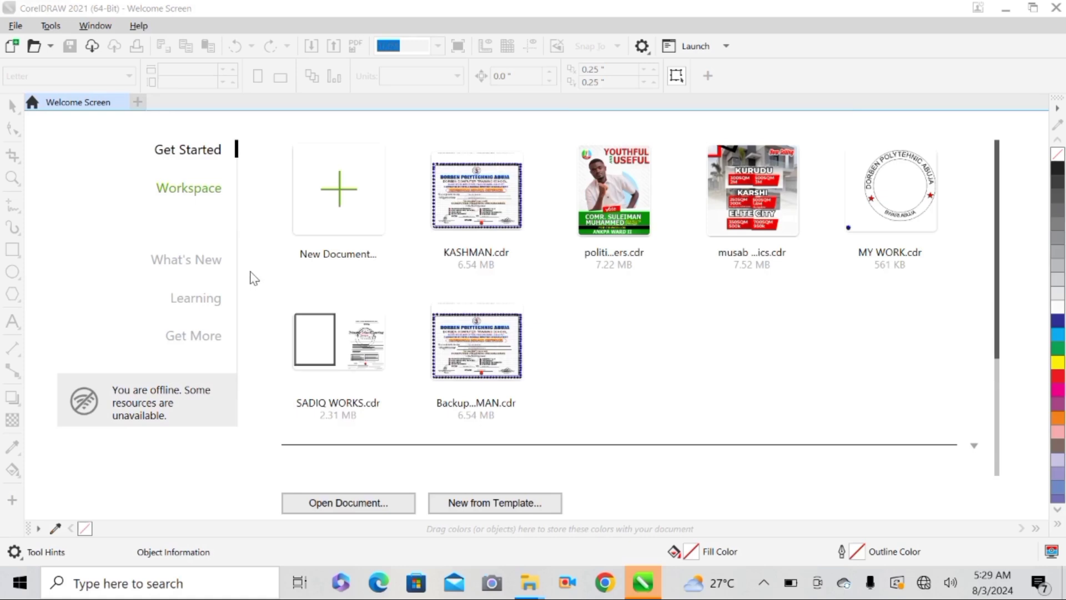
Step: Examine the Get Started page, including the recent documents and the learning samples below them
left_click(208, 161)
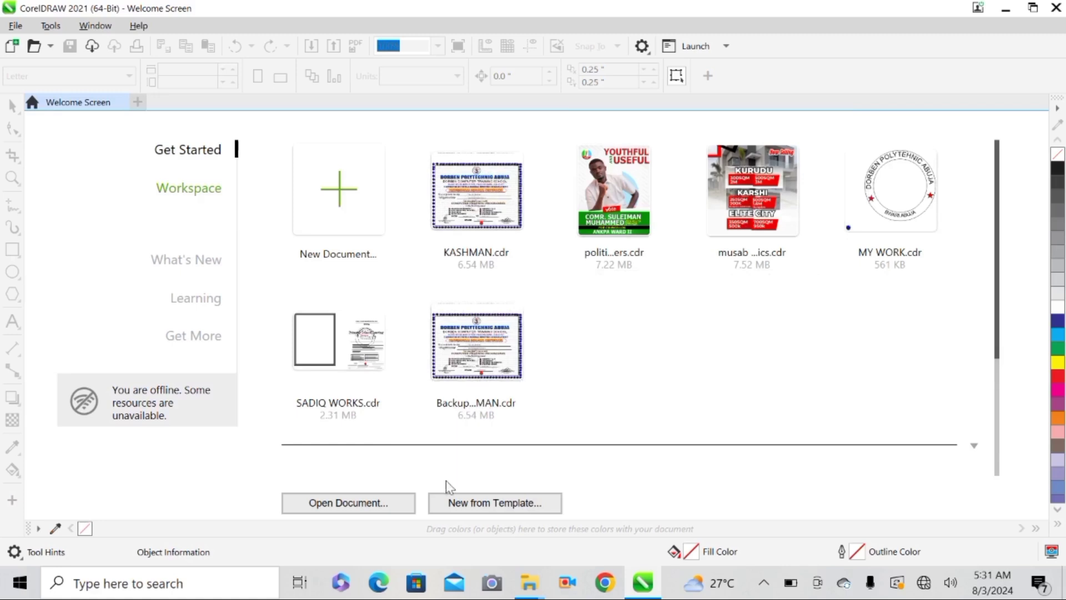
scroll(487, 332, "down", 1)
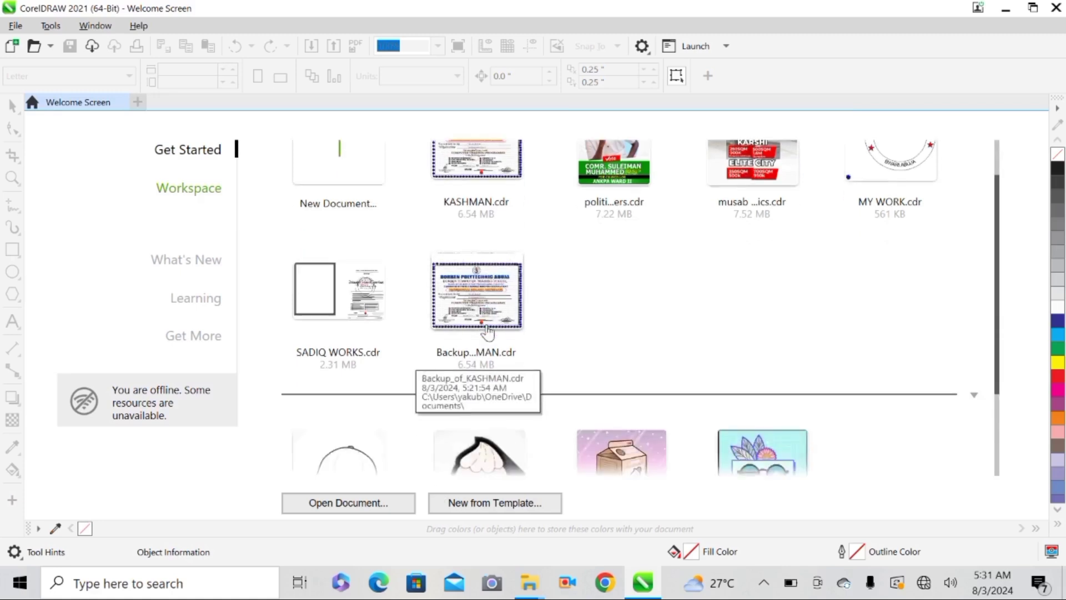
scroll(487, 332, "down", 2)
scroll(491, 328, "up", 3)
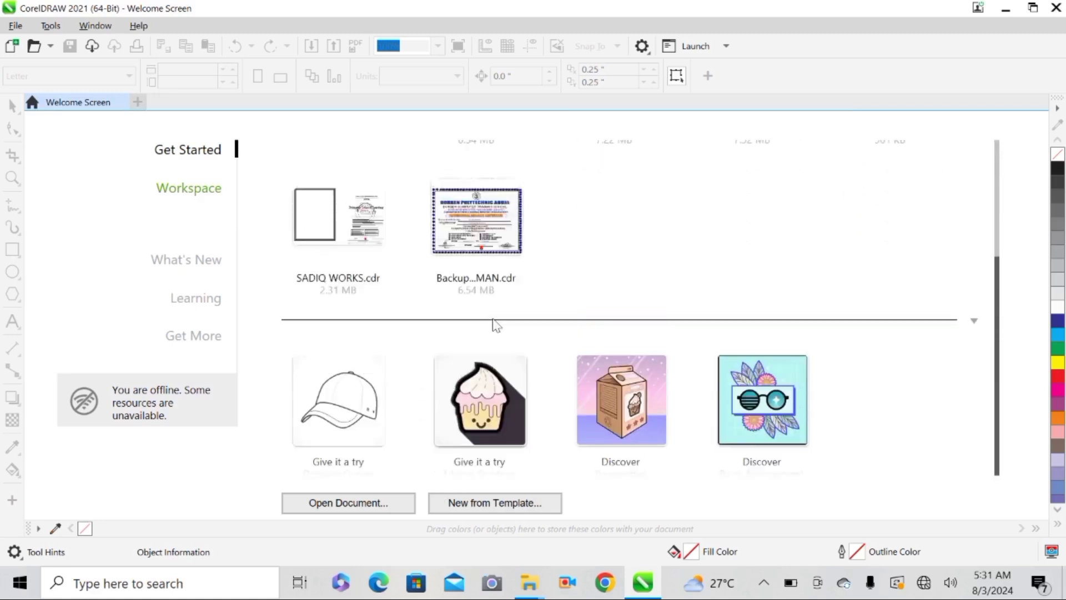
scroll(494, 324, "down", 3)
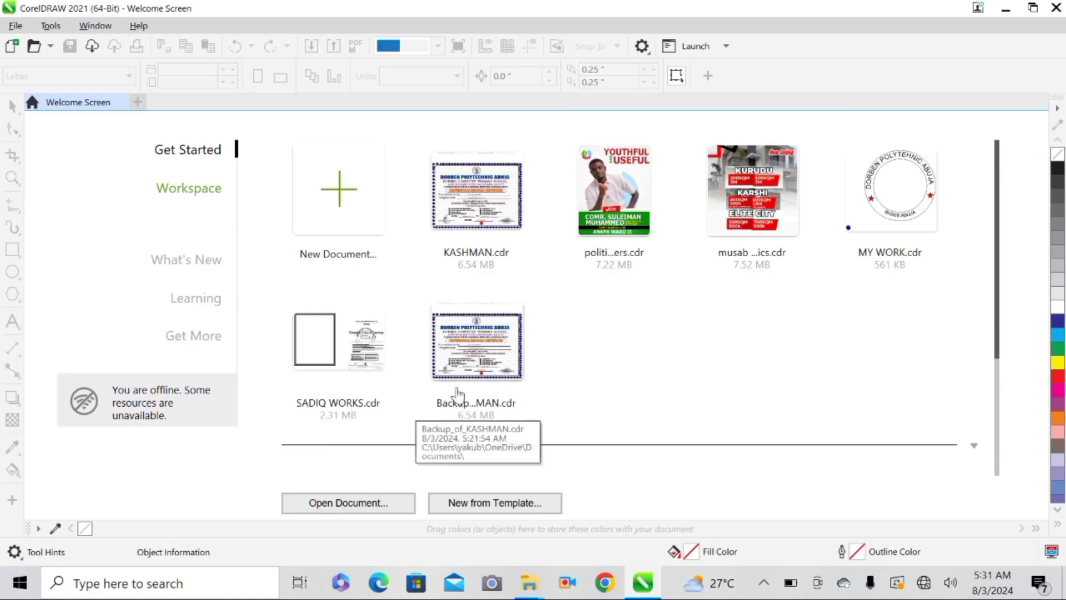
scroll(458, 401, "down", 3)
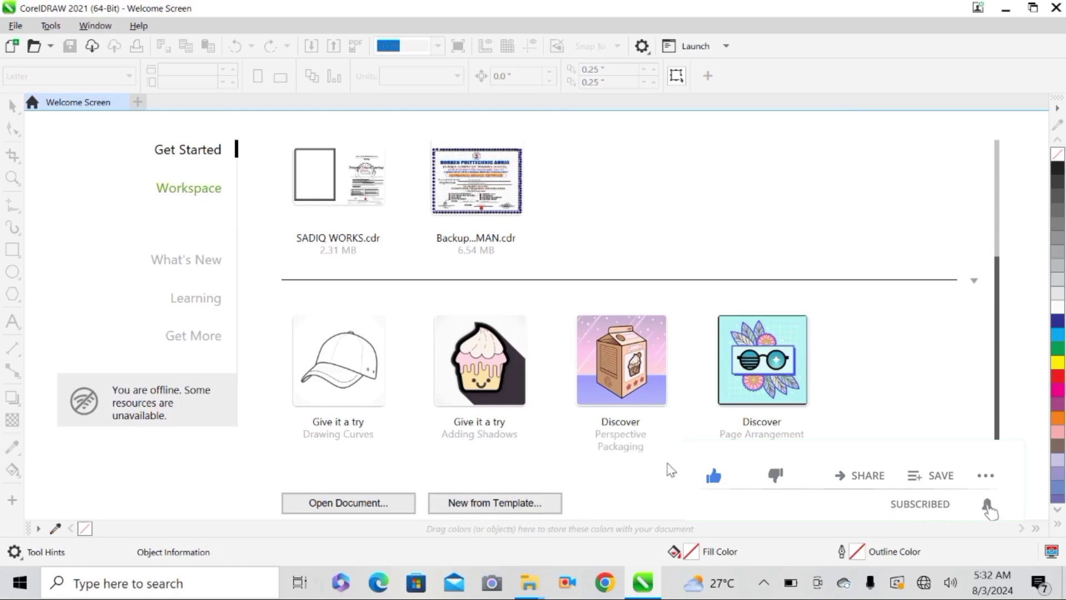
scroll(669, 471, "up", 3)
scroll(670, 469, "down", 3)
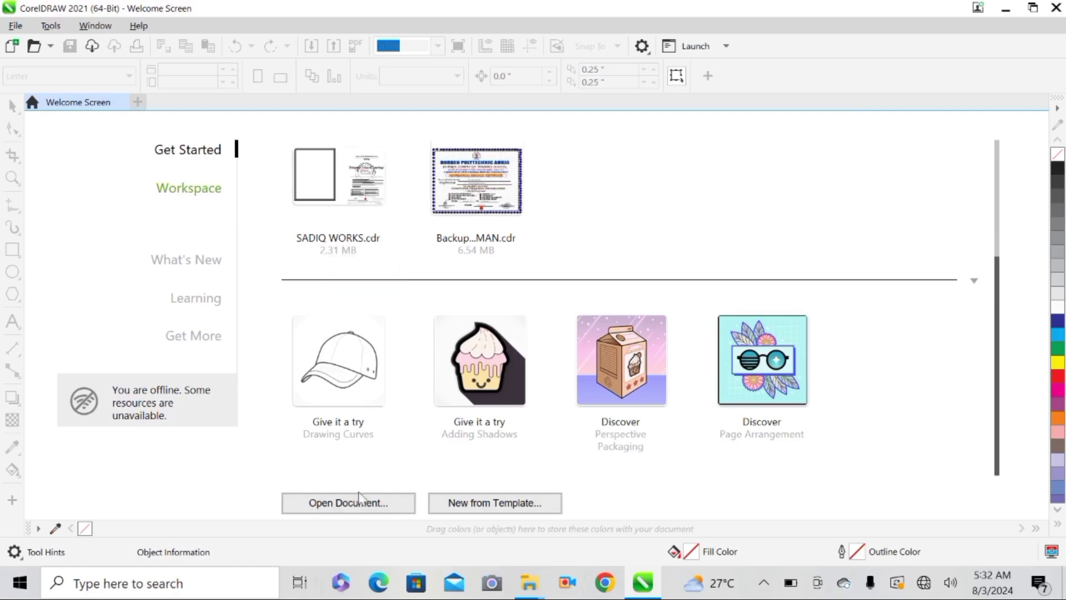
left_click(348, 505)
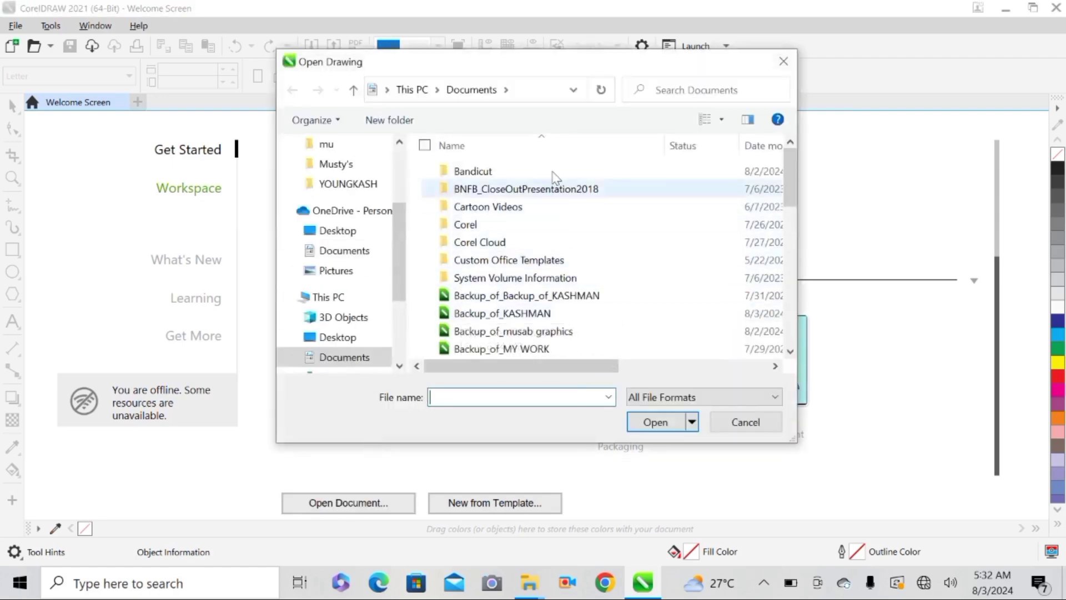
scroll(508, 306, "down", 8)
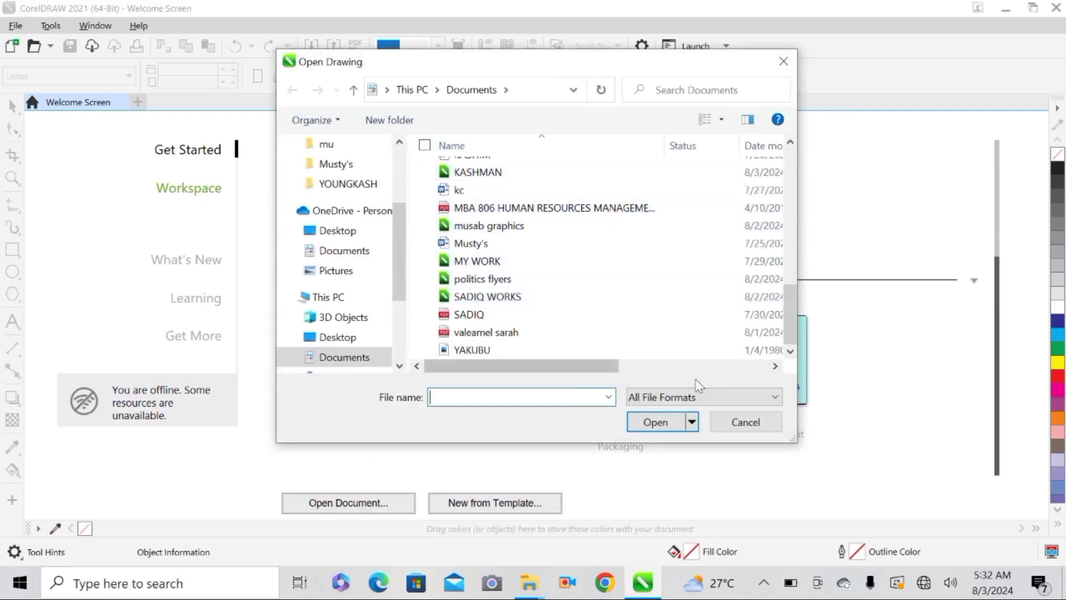
left_click(740, 424)
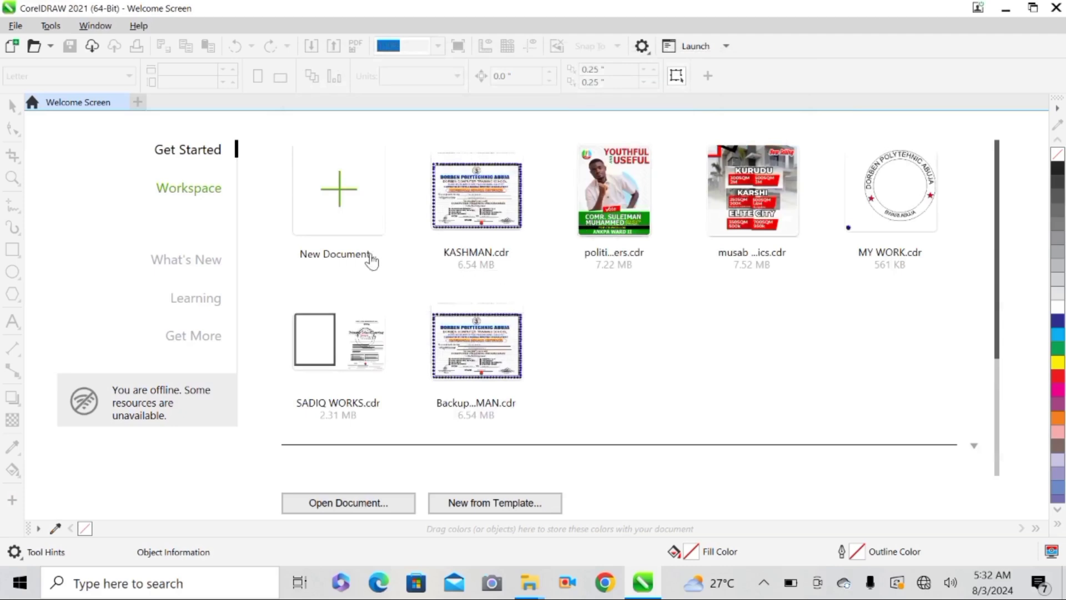
Step: Start a new document and name it "Tutoria"
left_click(345, 195)
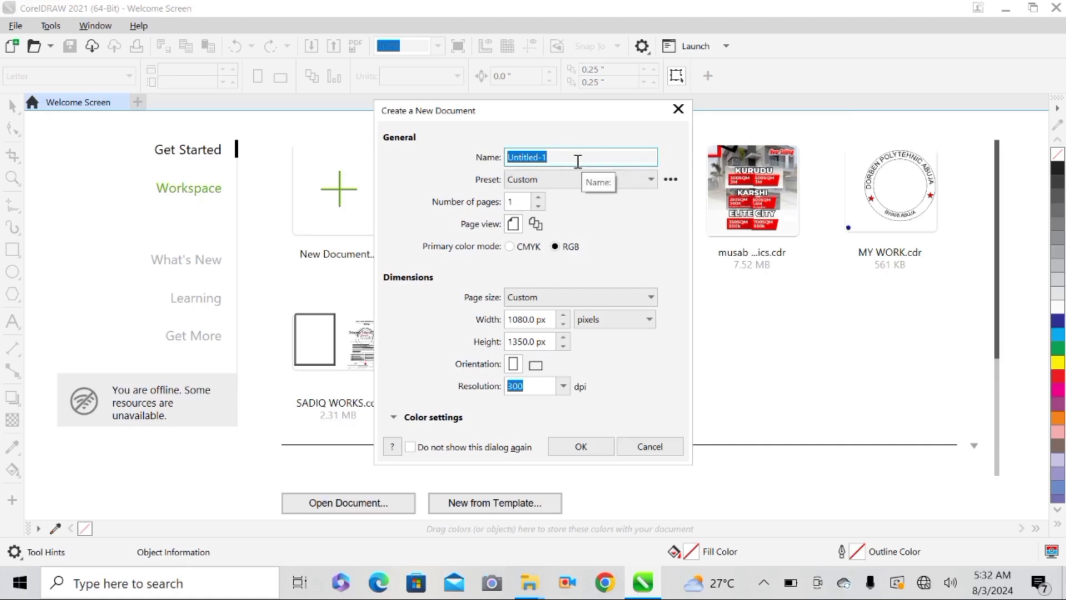
type("tu")
key("BackSpace")
key("BackSpace")
type("Tutoria")
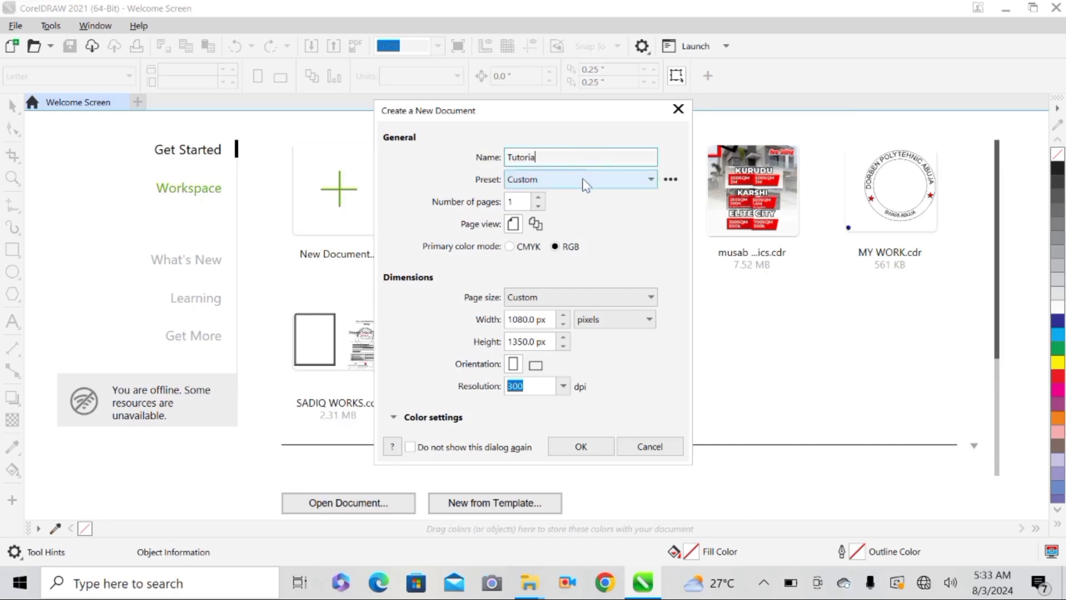
left_click(584, 181)
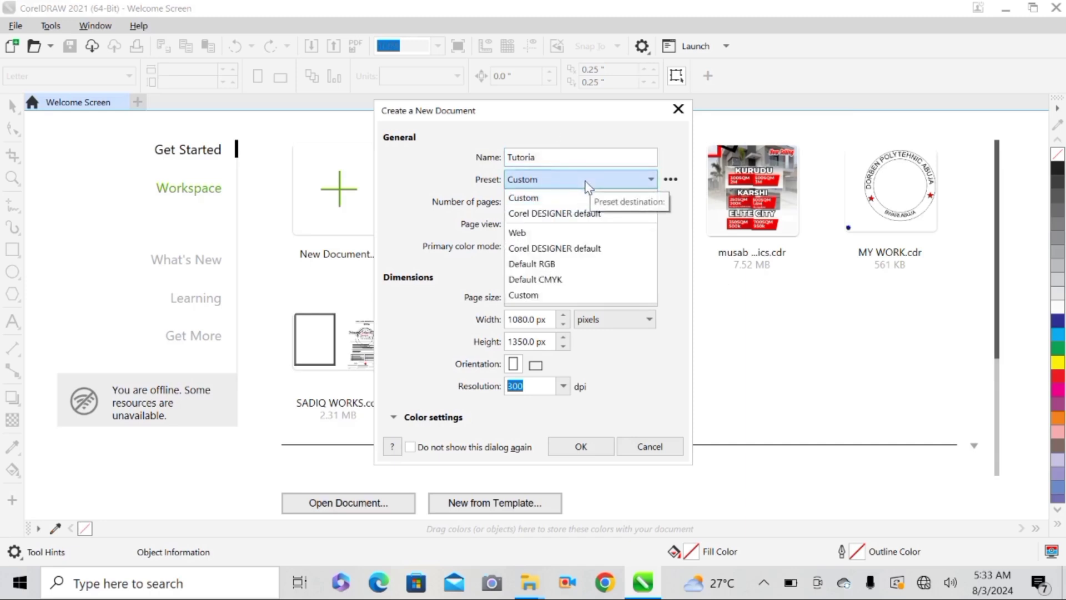
left_click(584, 181)
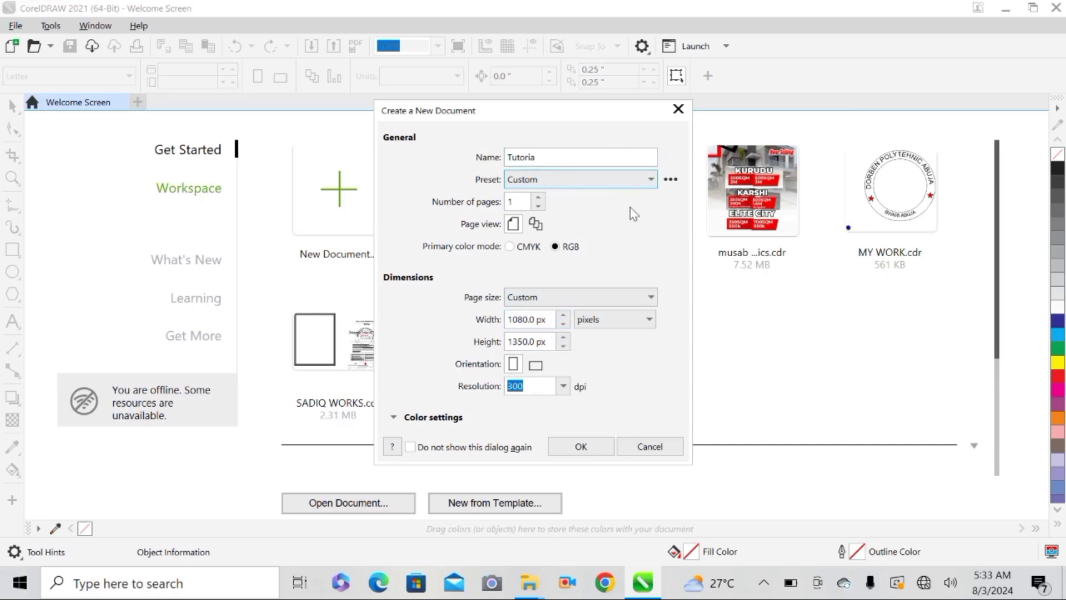
left_click(583, 185)
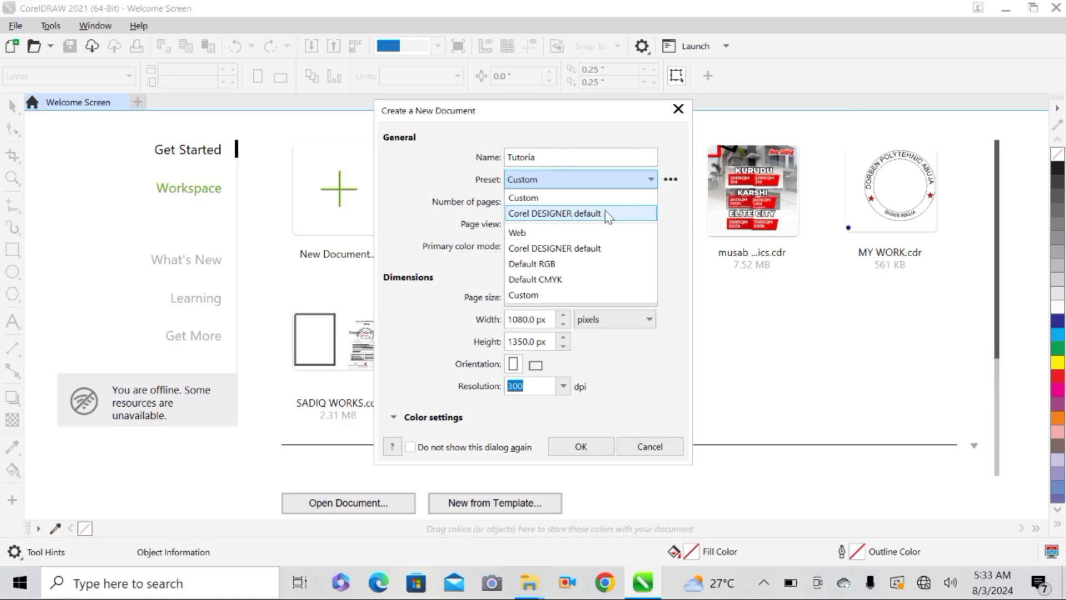
left_click(683, 273)
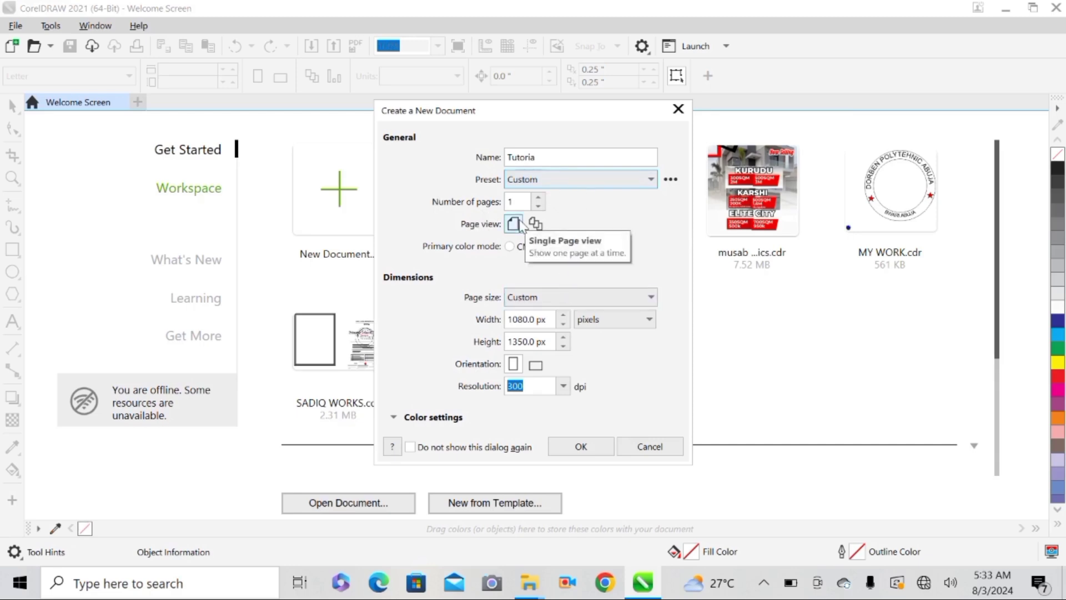
Step: Raise the new document's number of pages to 11, and lower it again to 8
double_click(538, 197)
double_click(538, 198)
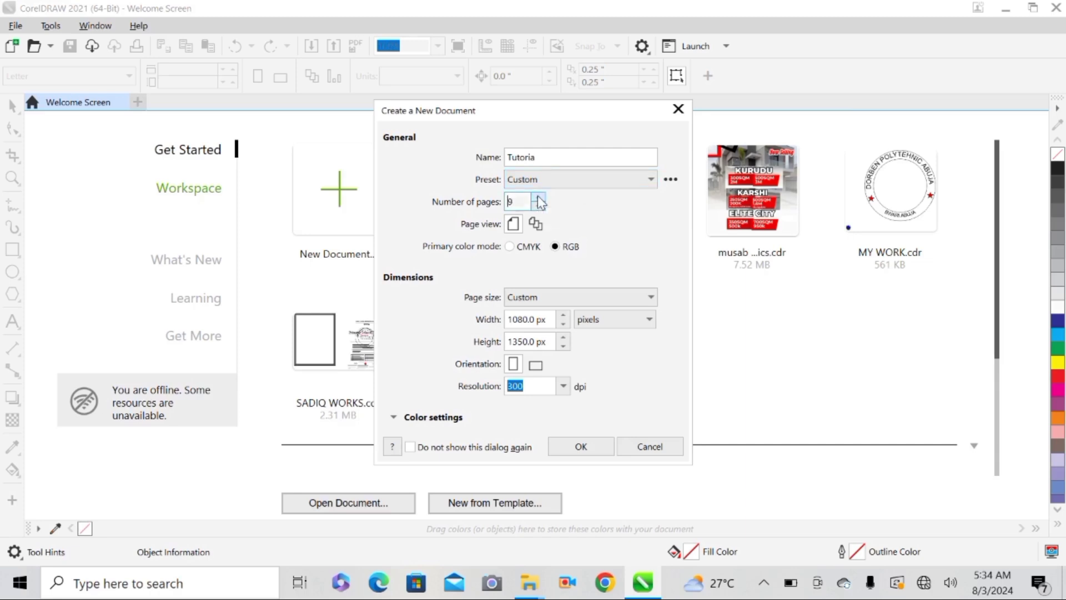
double_click(539, 199)
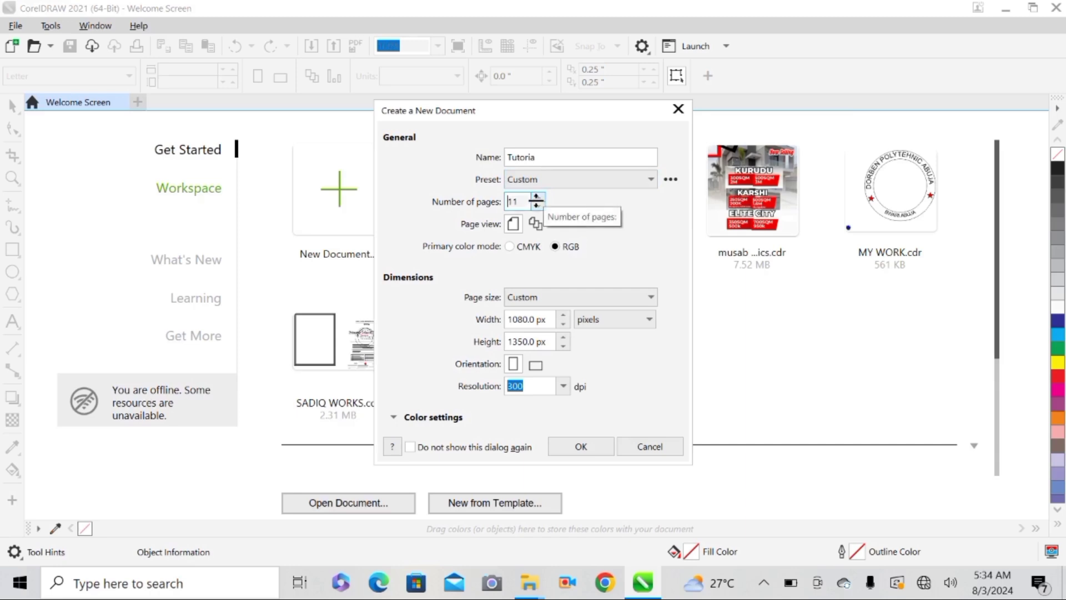
left_click(537, 205)
double_click(538, 206)
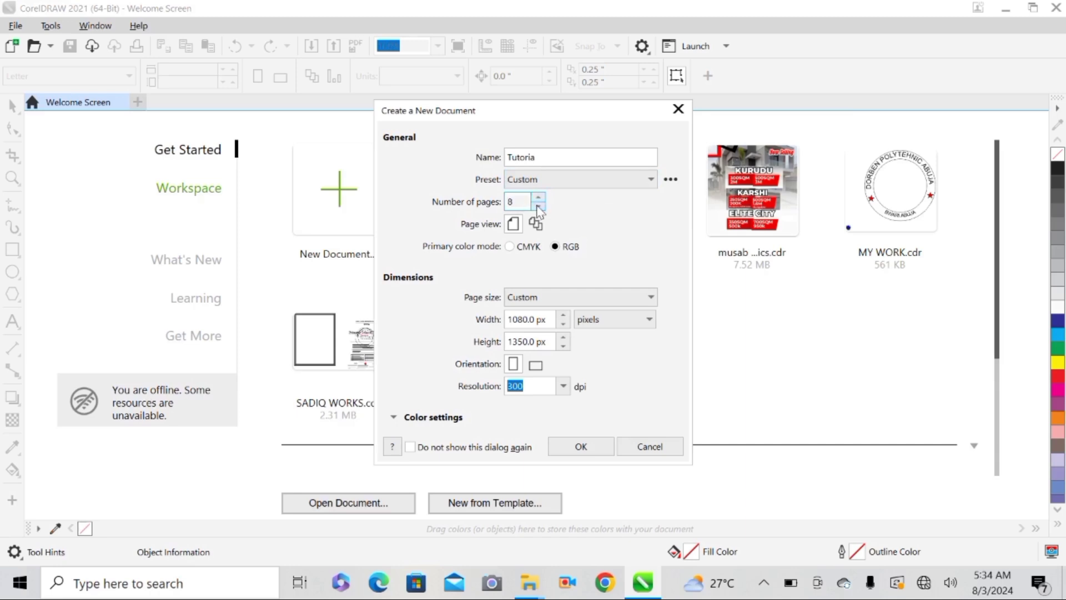
Step: Set the new document's number of pages to 1 and choose Single Page view
double_click(519, 201)
type("2")
key("BackSpace")
type("1")
left_click(535, 223)
left_click(508, 222)
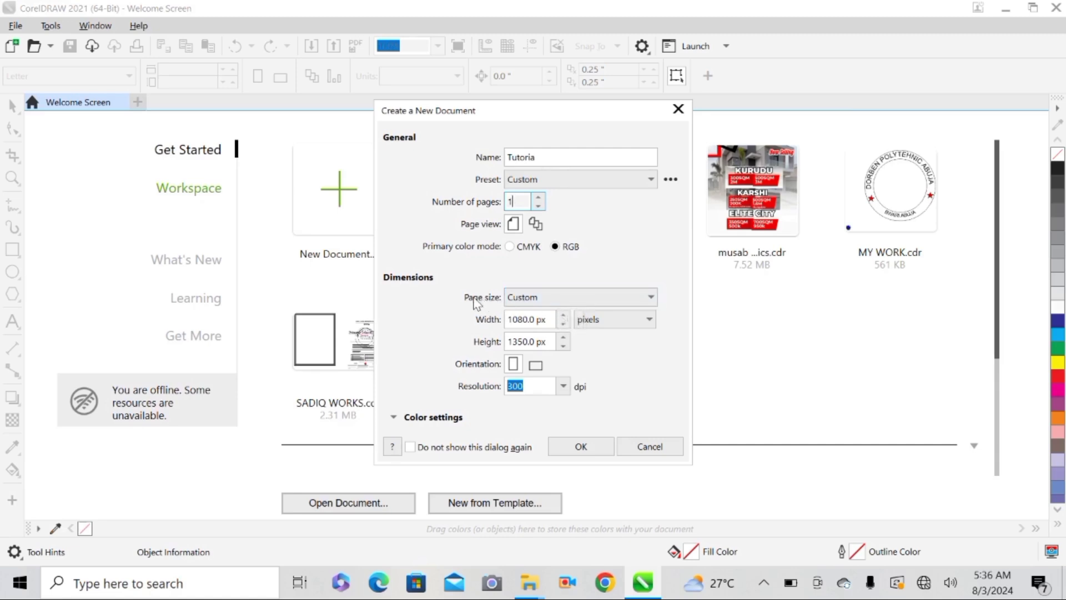
Step: Set the new document's page size to A4
left_click(651, 299)
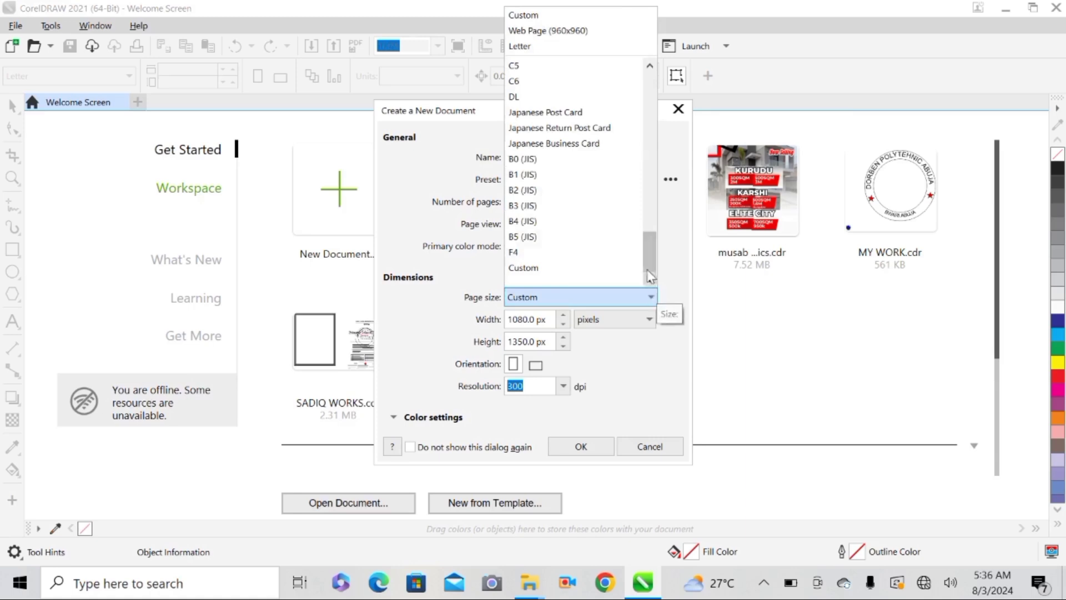
scroll(615, 219, "up", 8)
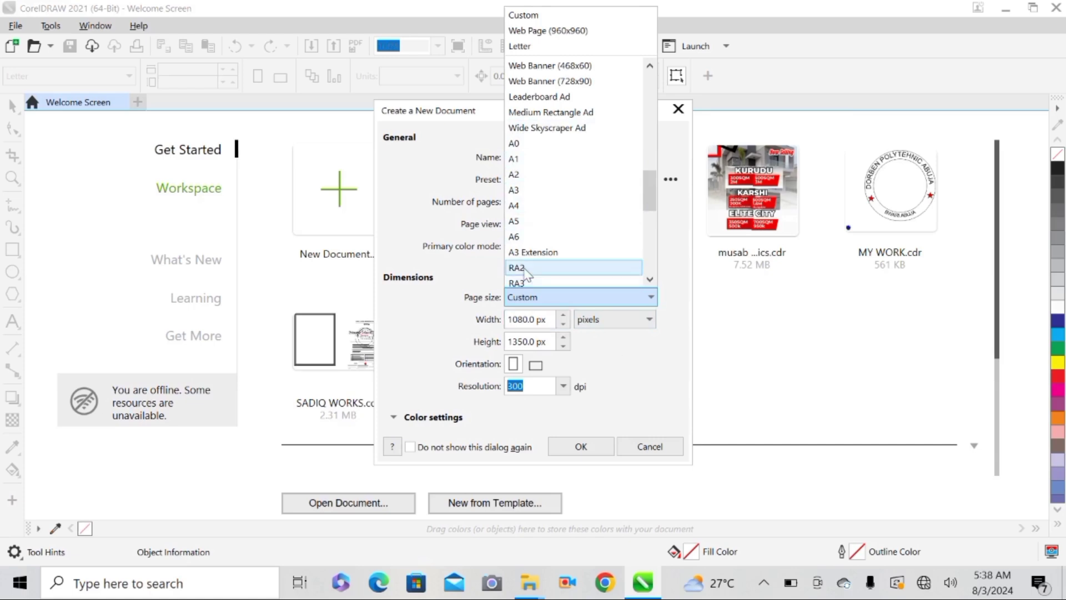
left_click(542, 205)
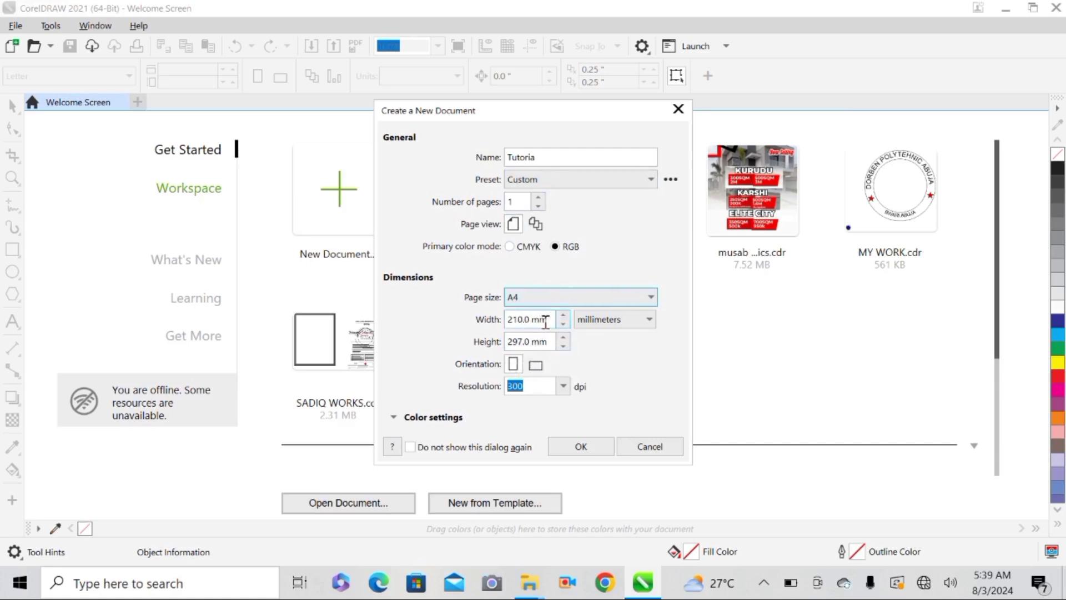
Step: Change the measurement units of the page dimensions to inches
left_click(614, 328)
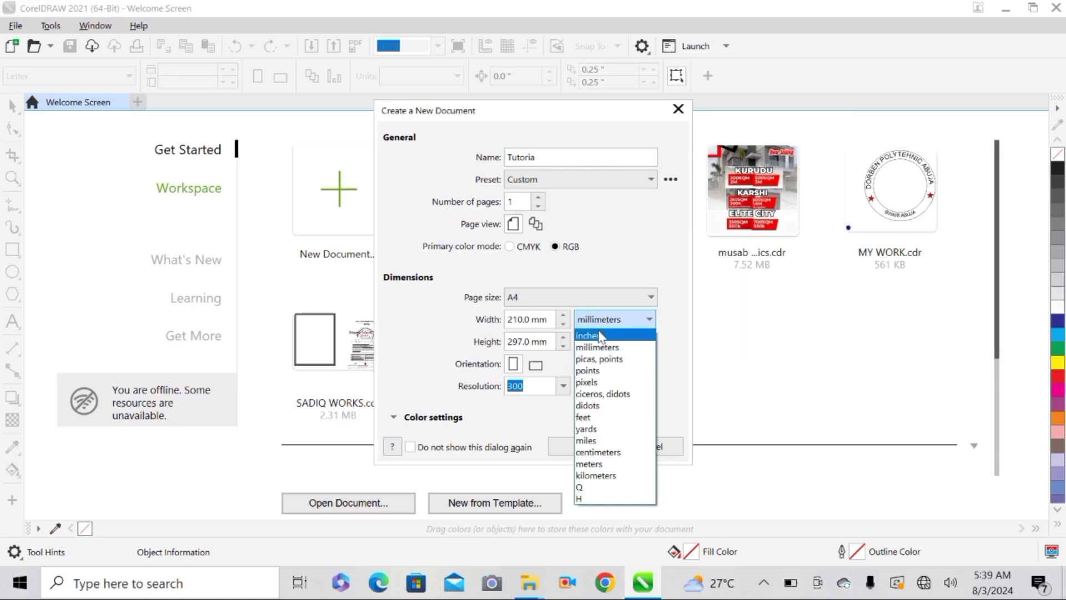
left_click(658, 248)
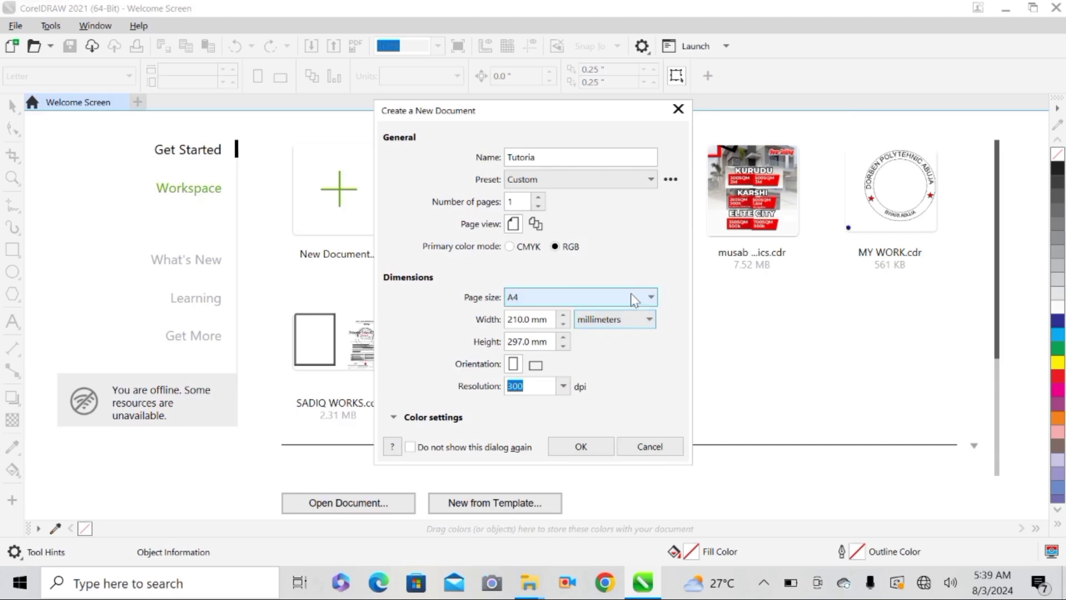
left_click(630, 294)
left_click(631, 293)
left_click(611, 326)
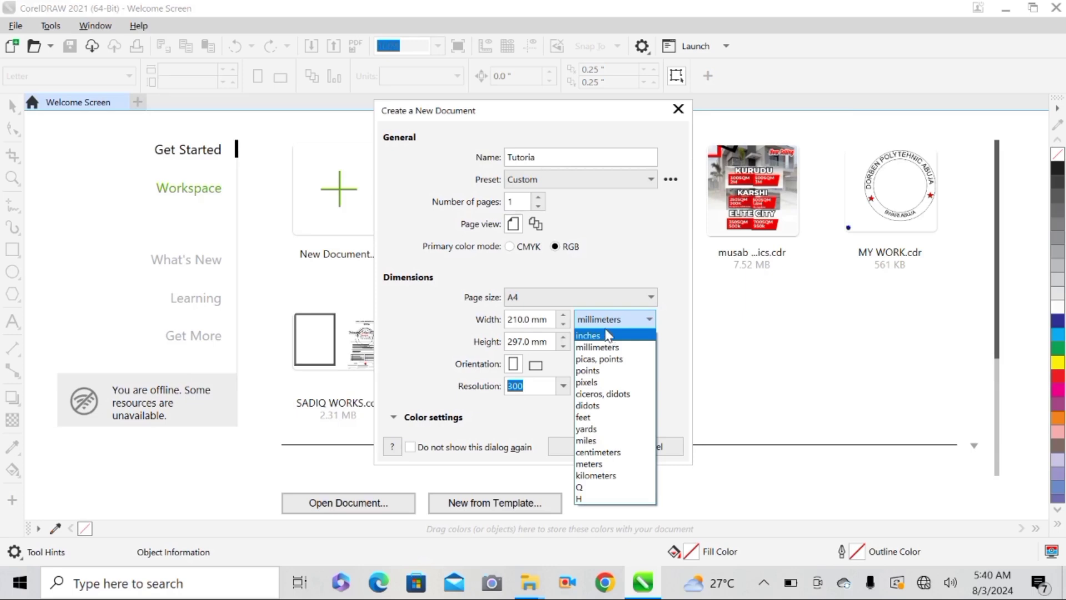
left_click(609, 324)
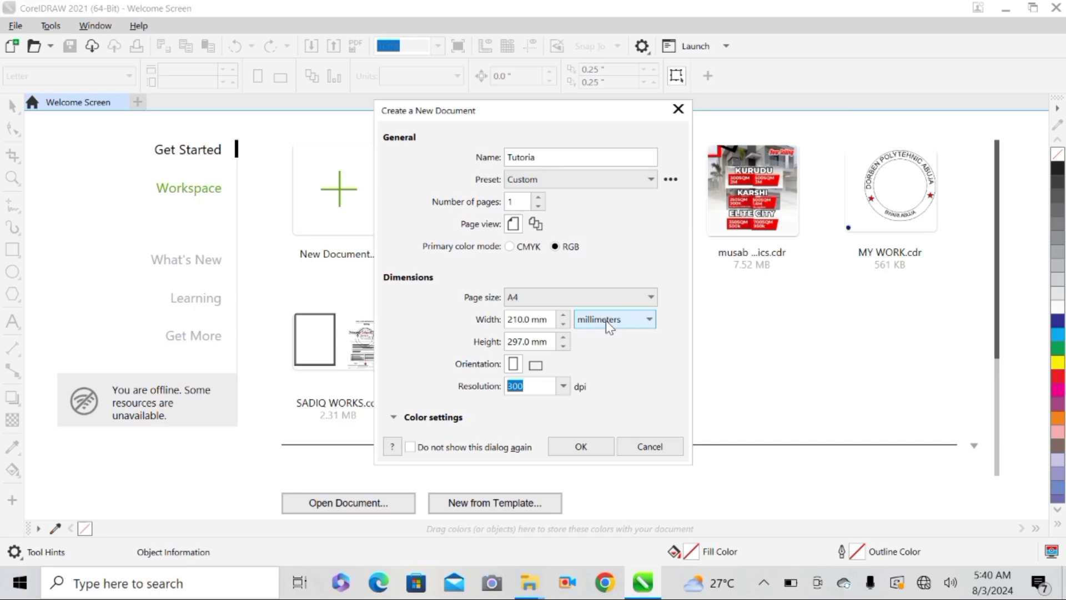
left_click(609, 325)
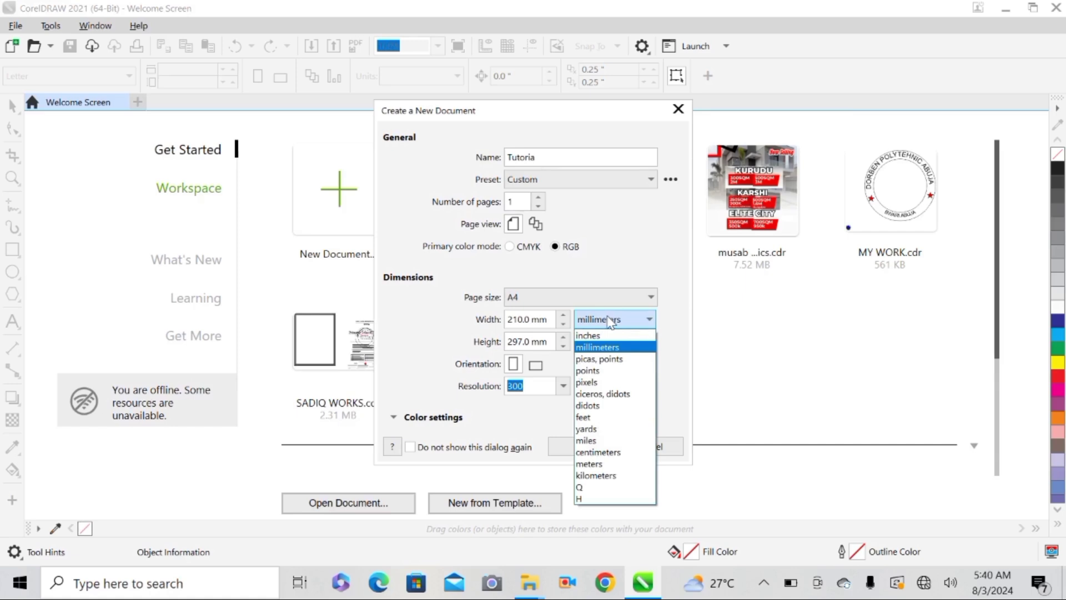
left_click(589, 335)
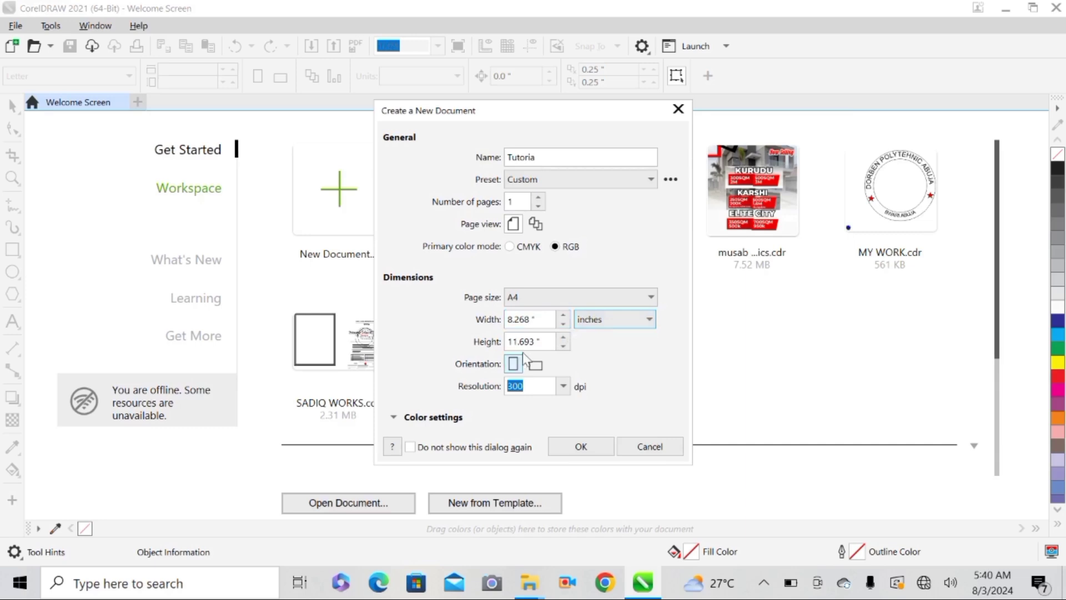
Step: Switch the units of the page dimensions to millimeters, to picas, points, and back to millimeters
left_click(599, 328)
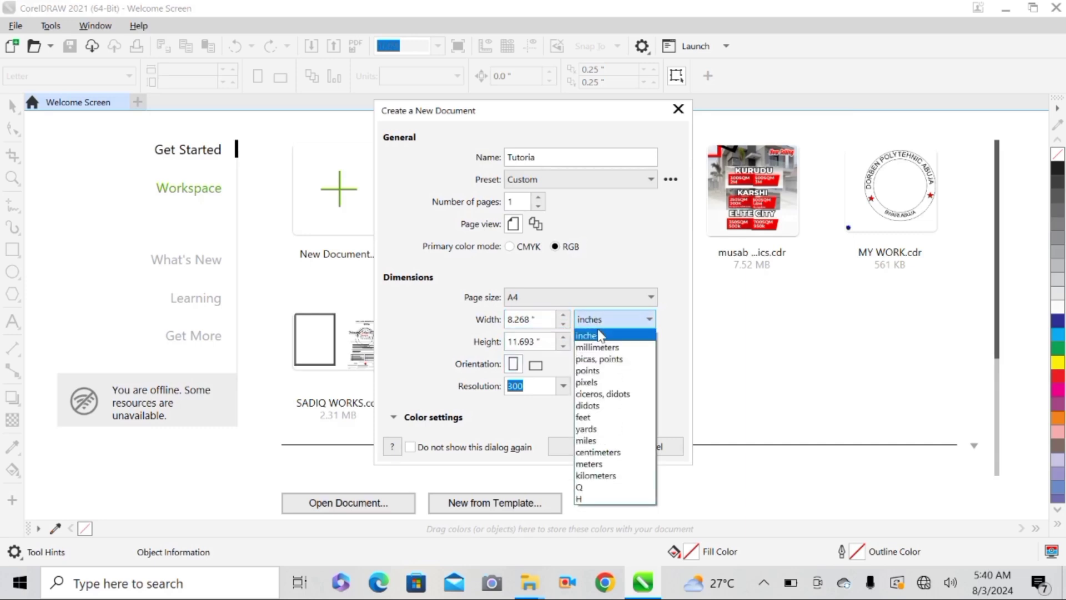
left_click(600, 347)
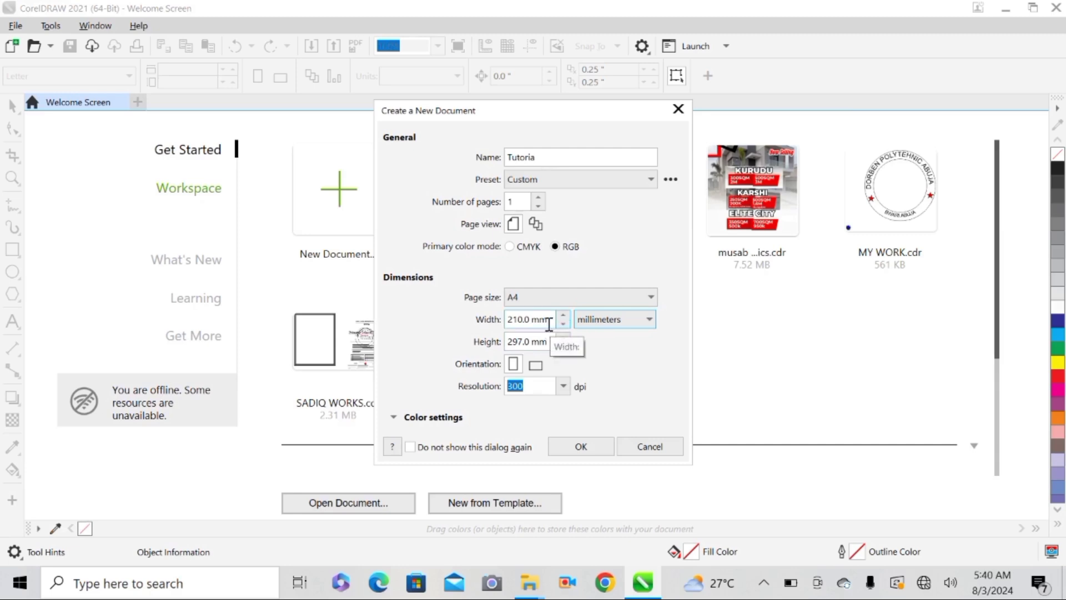
left_click(611, 322)
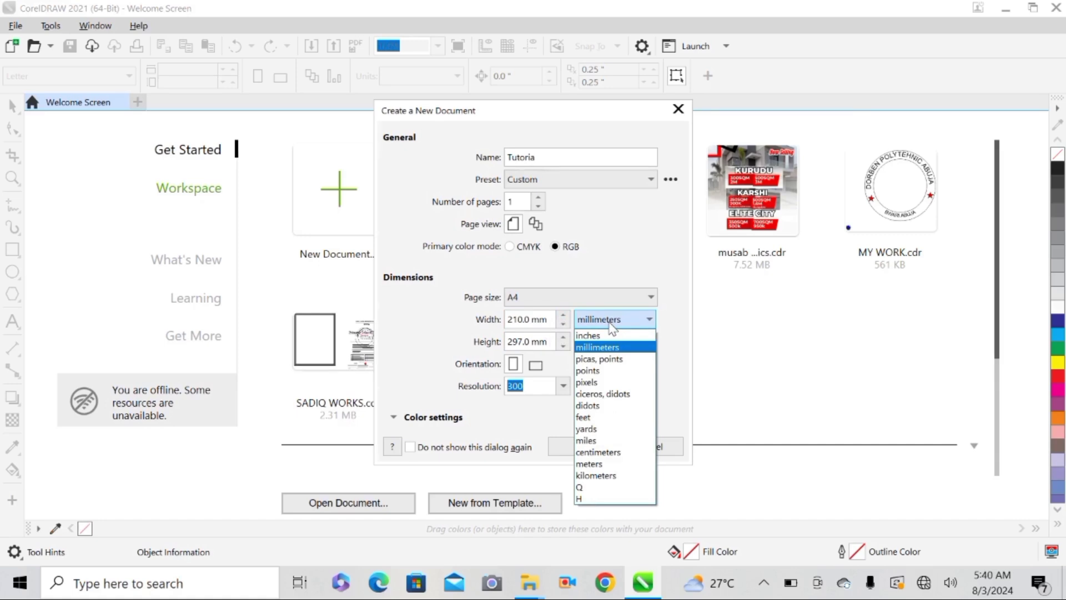
left_click(592, 360)
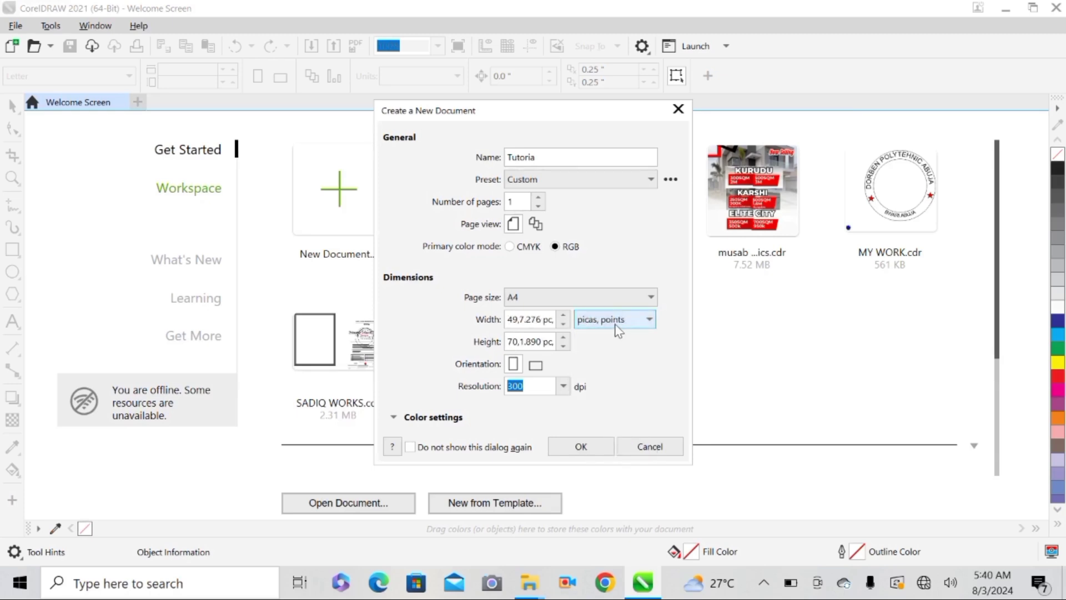
left_click(617, 331)
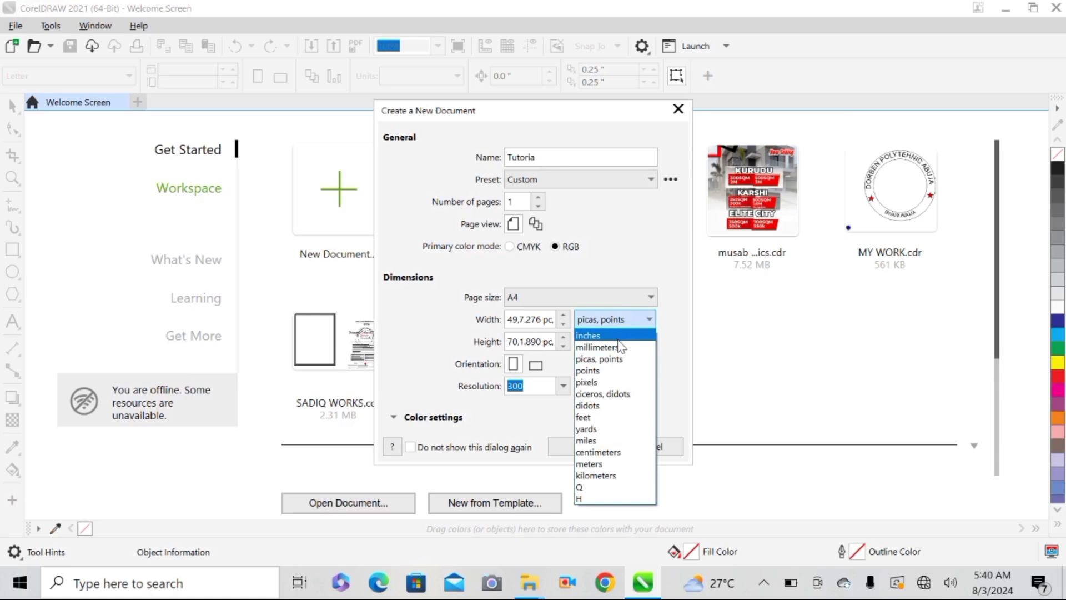
left_click(618, 347)
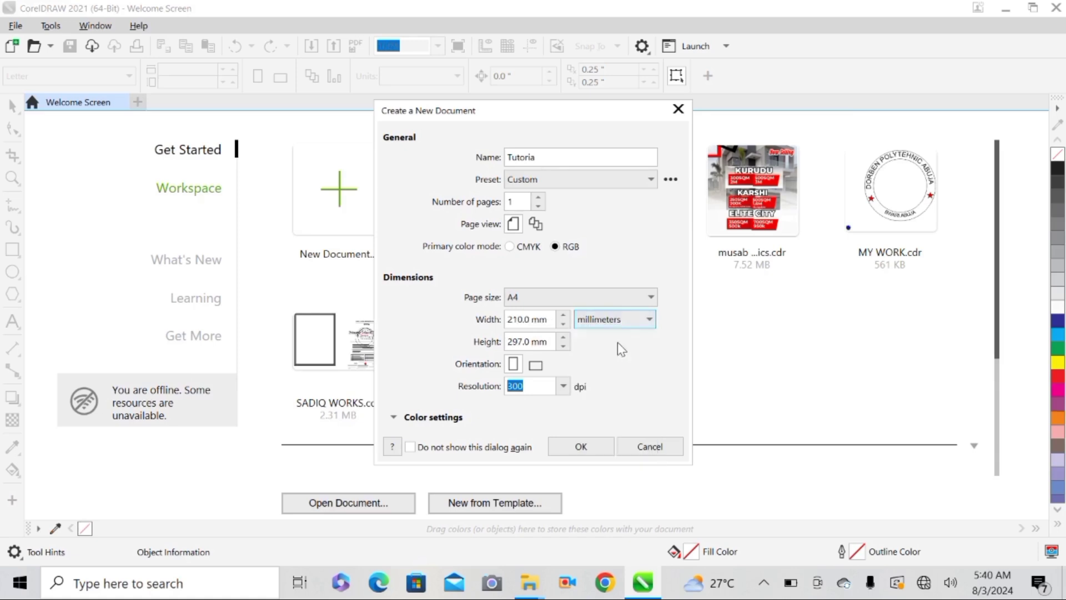
Step: Show the page dimensions in feet, and return their units to inches
left_click(625, 321)
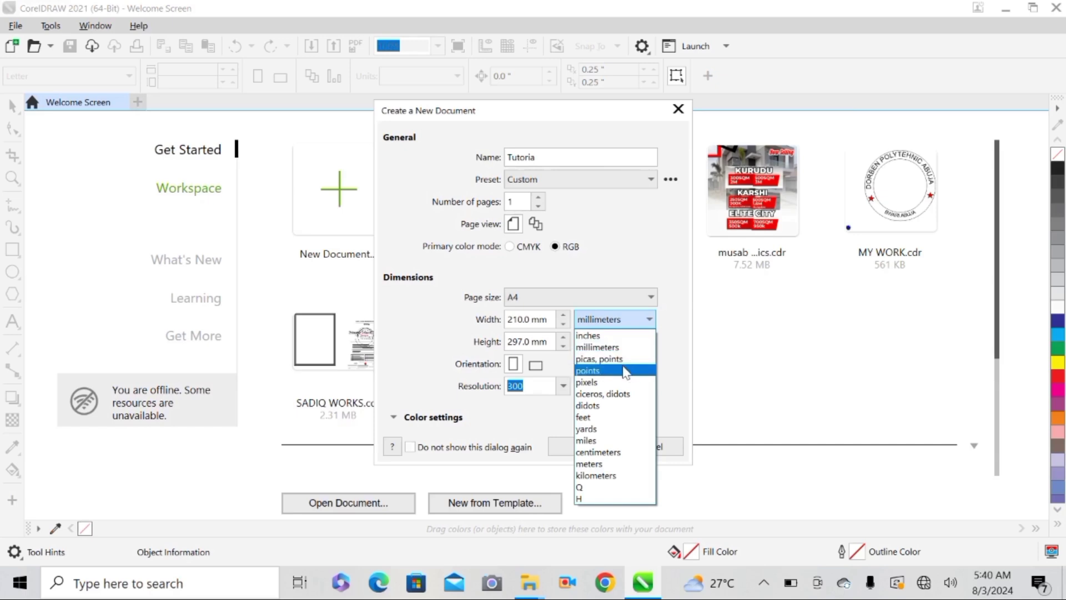
left_click(605, 418)
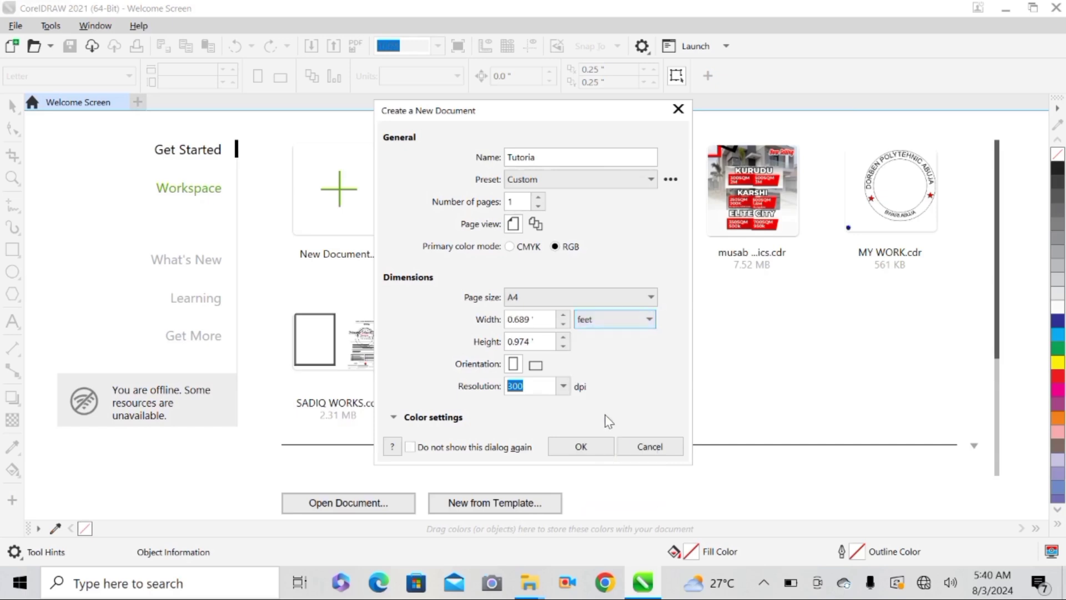
left_click(613, 325)
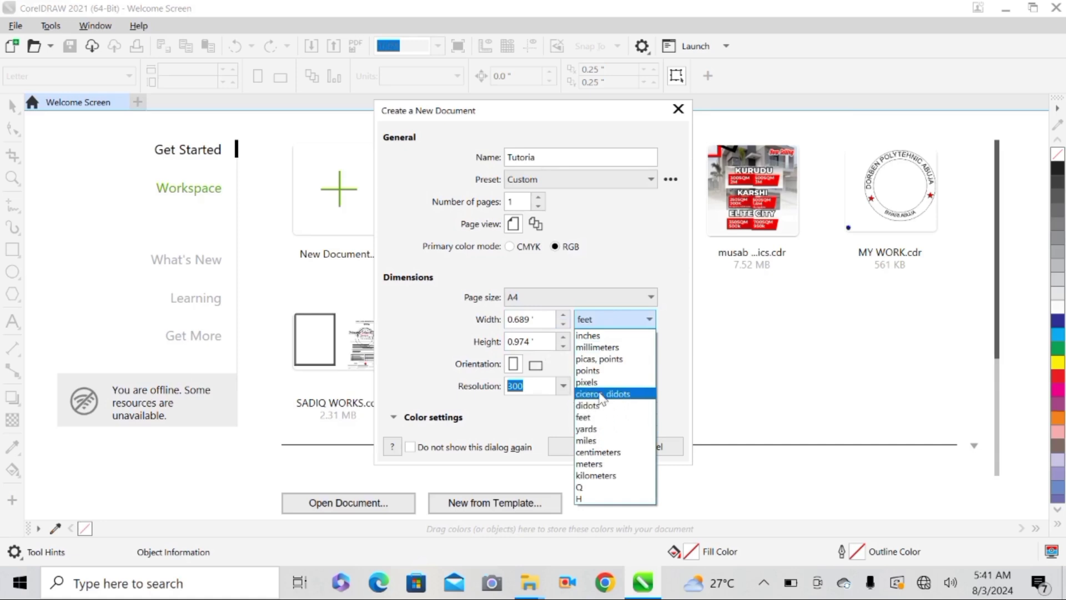
left_click(612, 336)
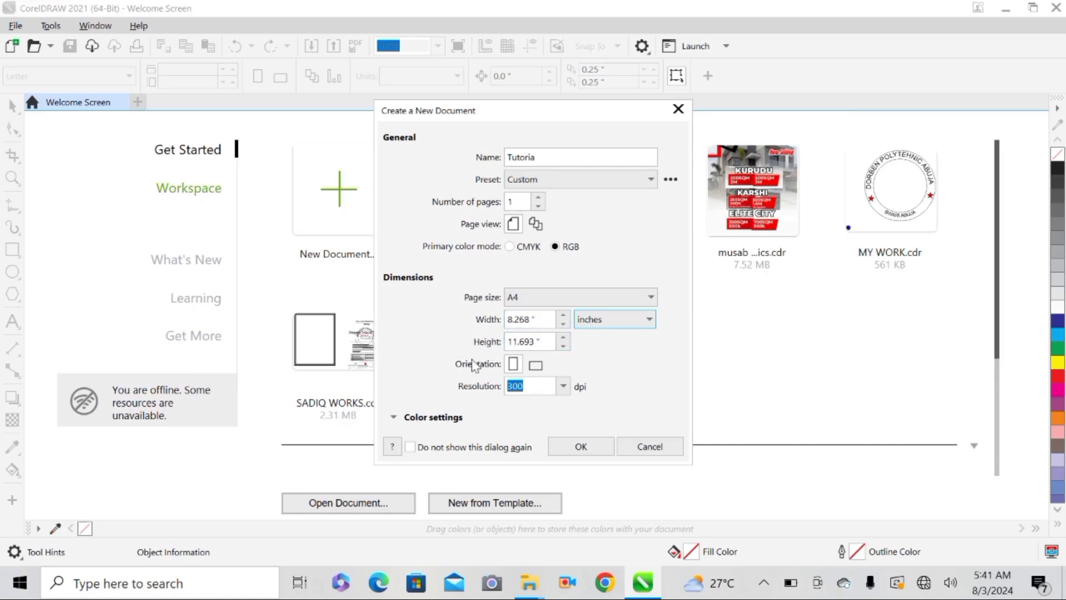
Step: Try landscape orientation, return to portrait, and create the document with the resolution kept at 300 dpi
left_click(535, 365)
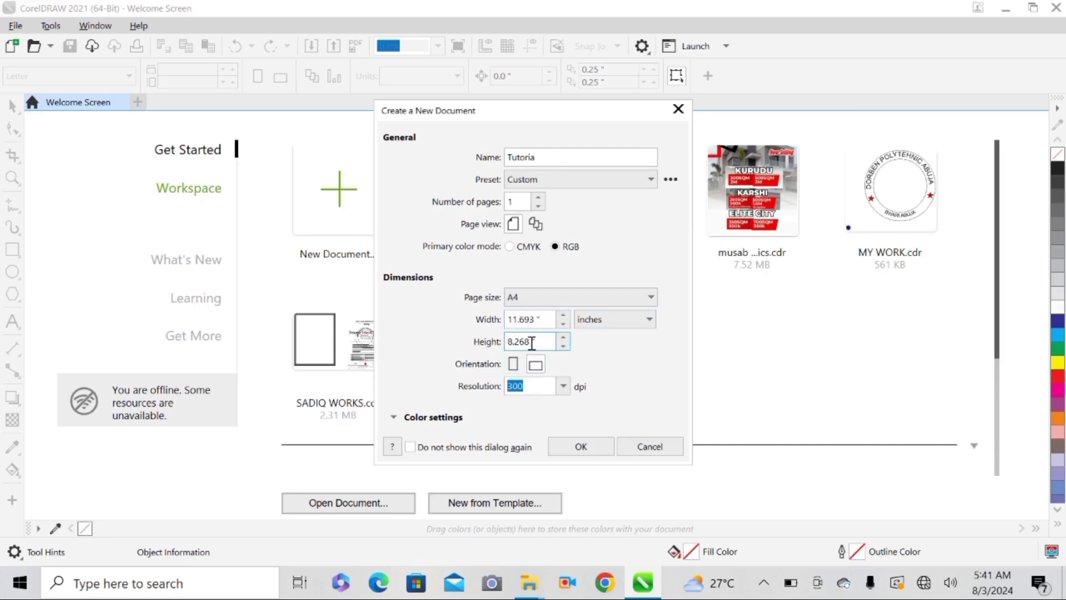
left_click(512, 364)
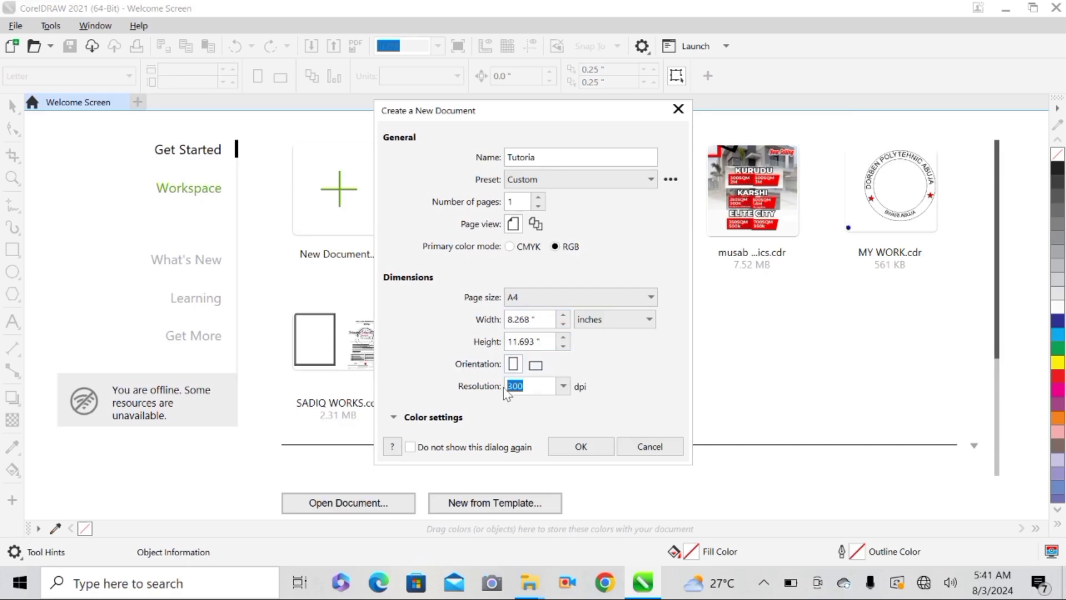
left_click(564, 387)
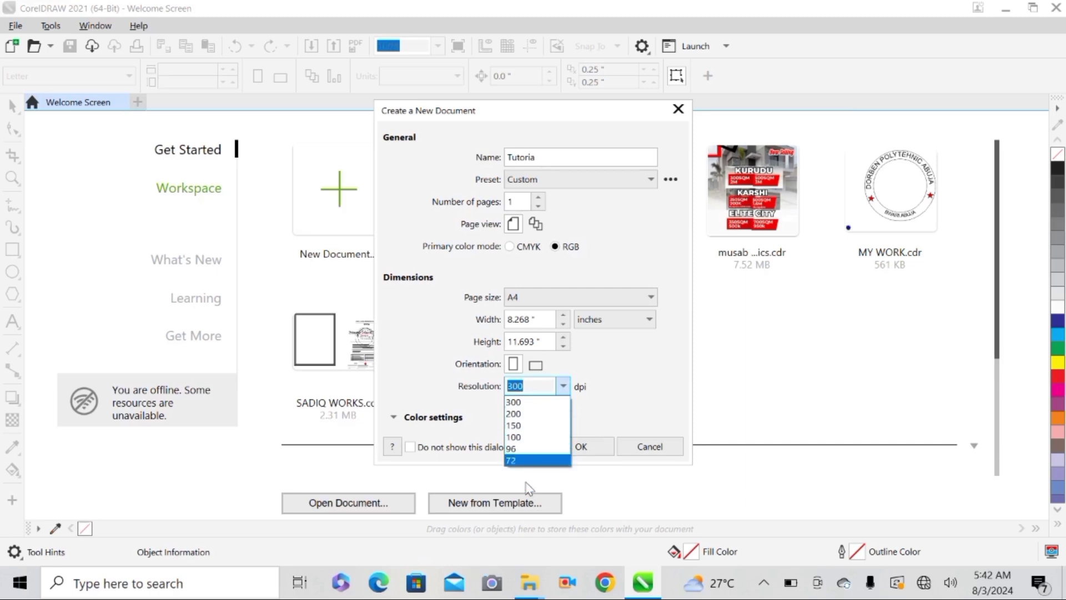
left_click(564, 386)
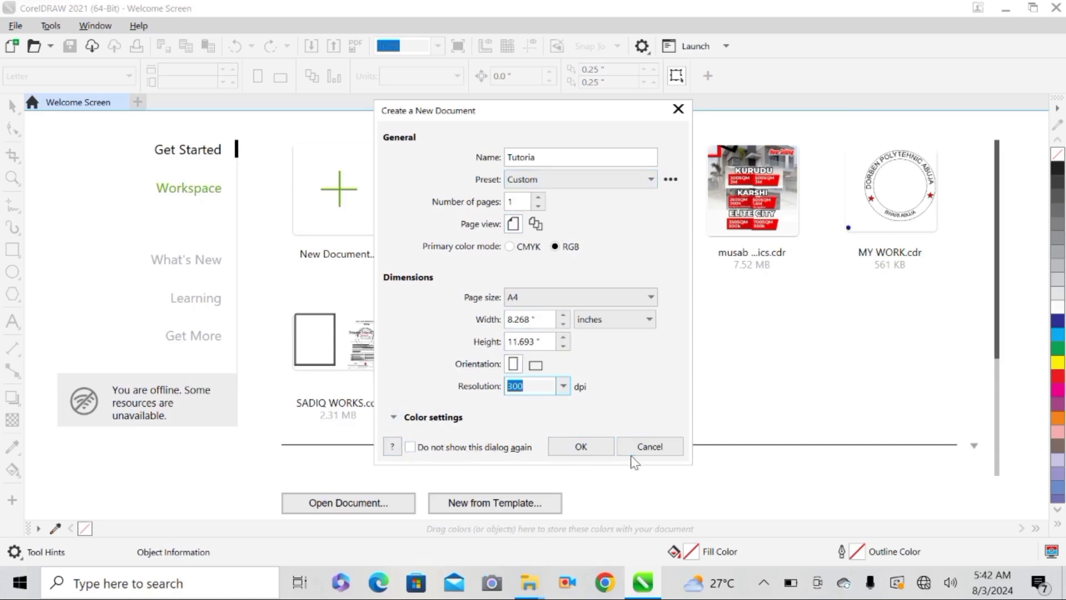
left_click(580, 447)
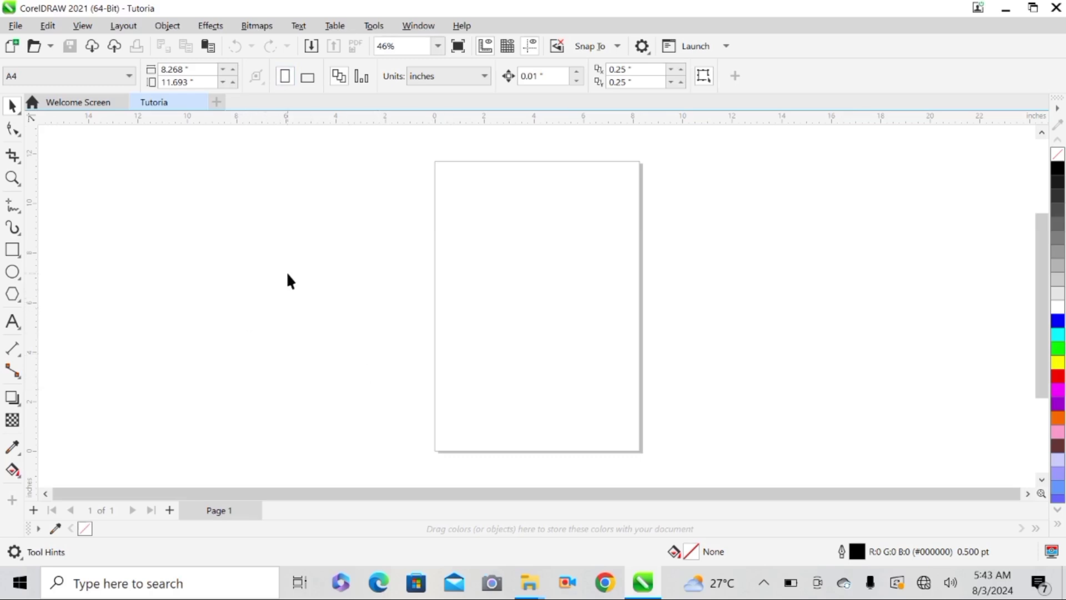
Step: Look through the File, Edit, View, Layout and Object commands available for the new document
scroll(288, 281, "up", 1)
scroll(288, 281, "down", 2)
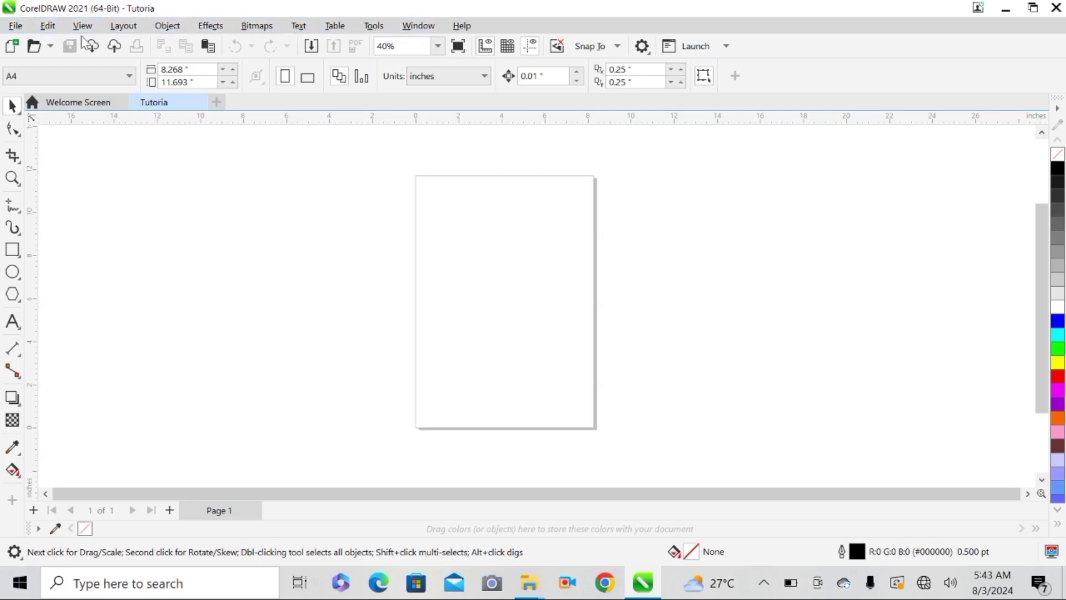
left_click(17, 27)
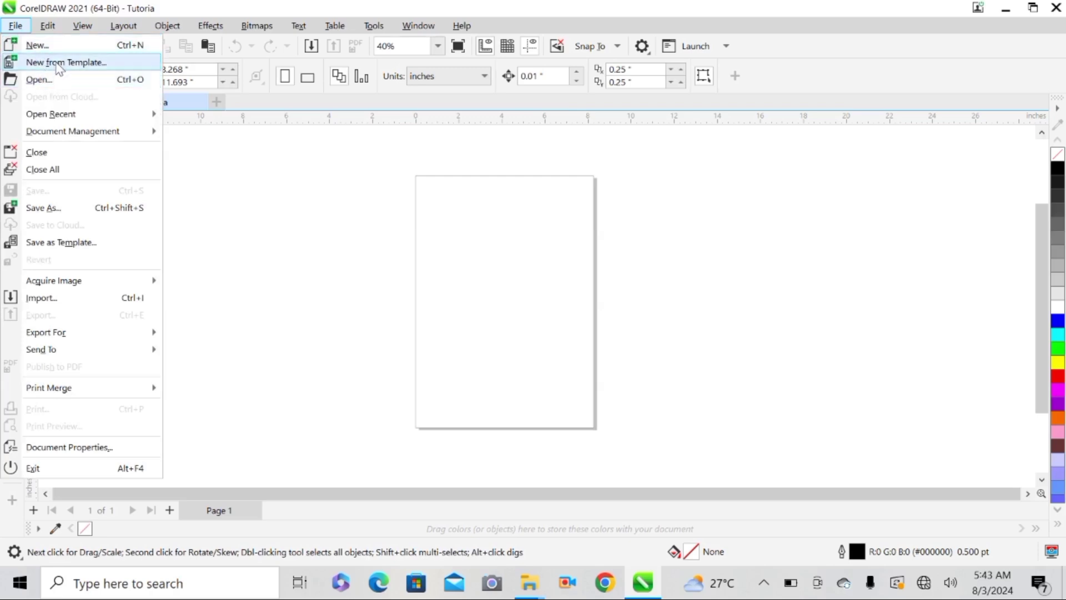
mouse_move(123, 117)
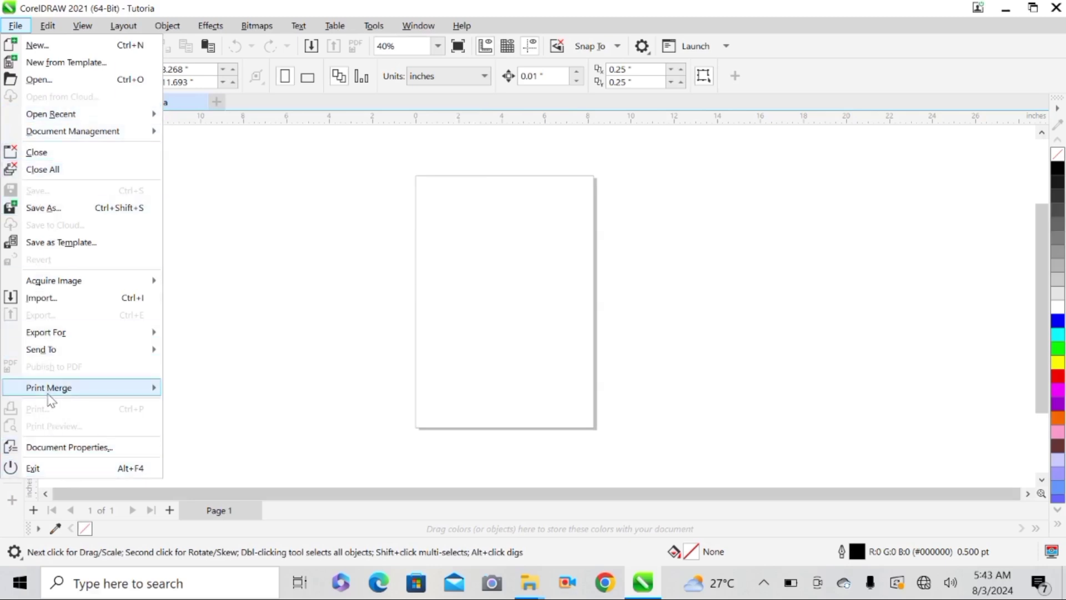
left_click(15, 26)
left_click(48, 26)
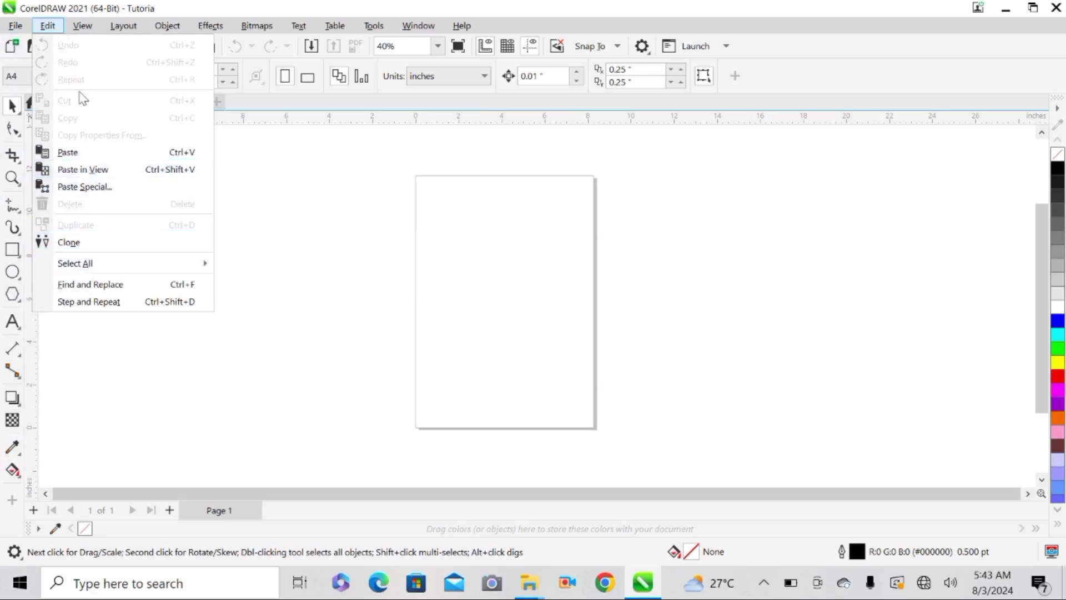
mouse_move(82, 26)
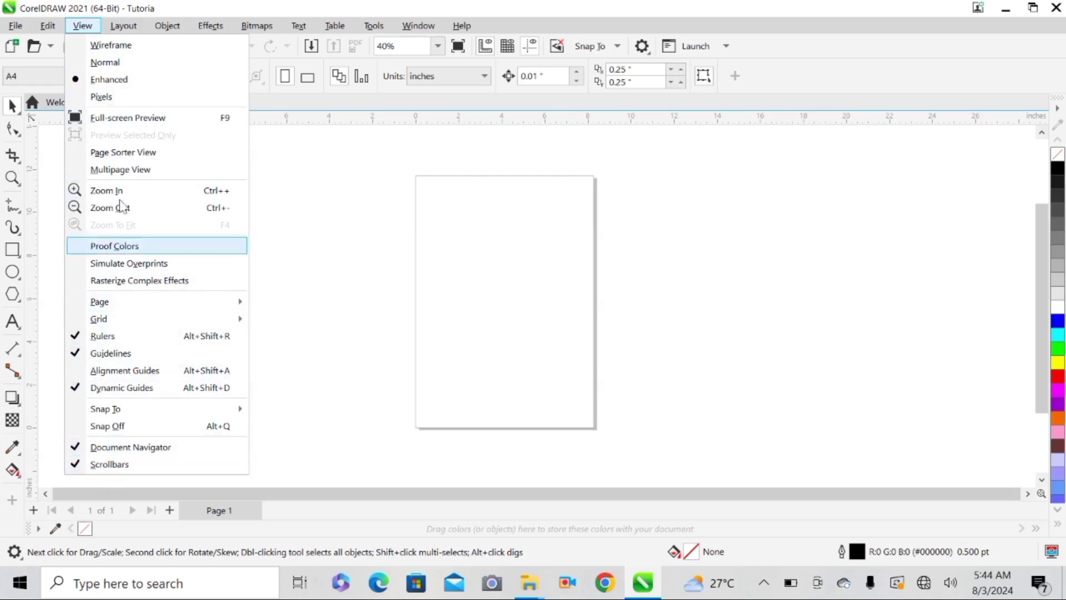
mouse_move(123, 26)
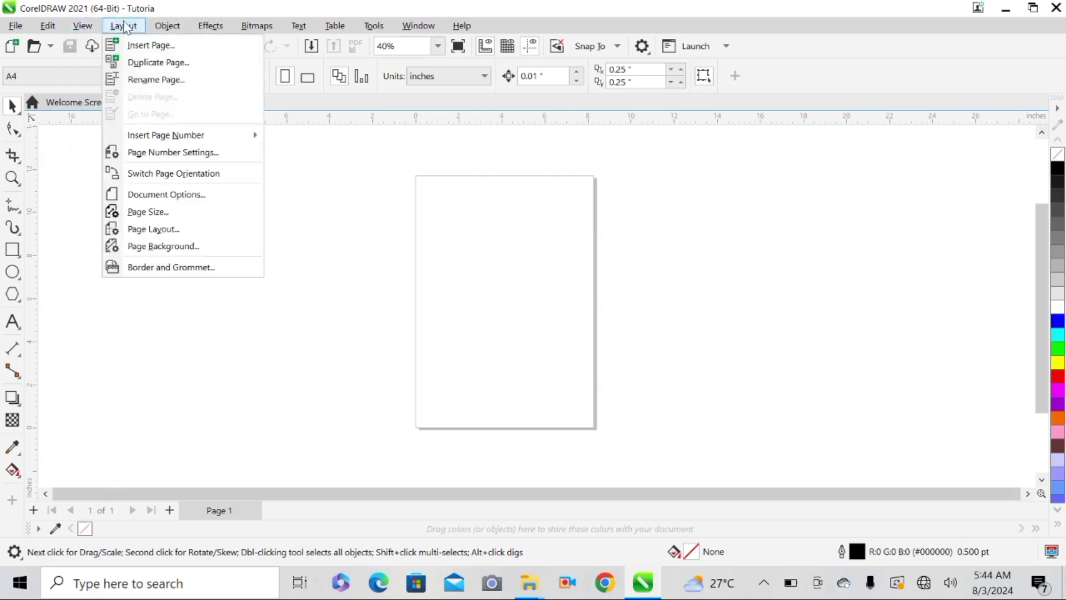
key("Escape")
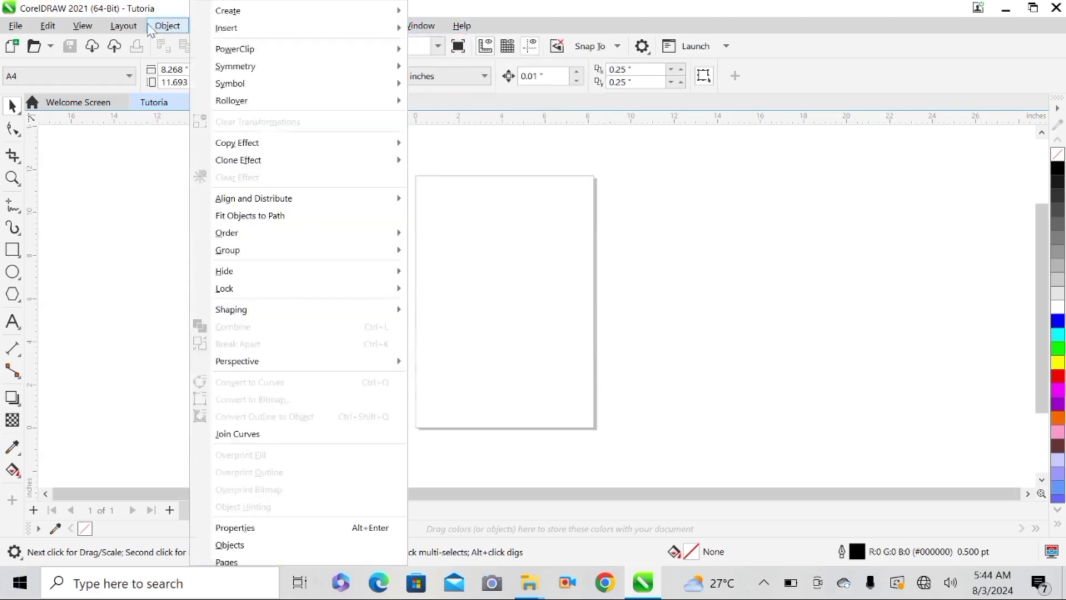
key("Escape")
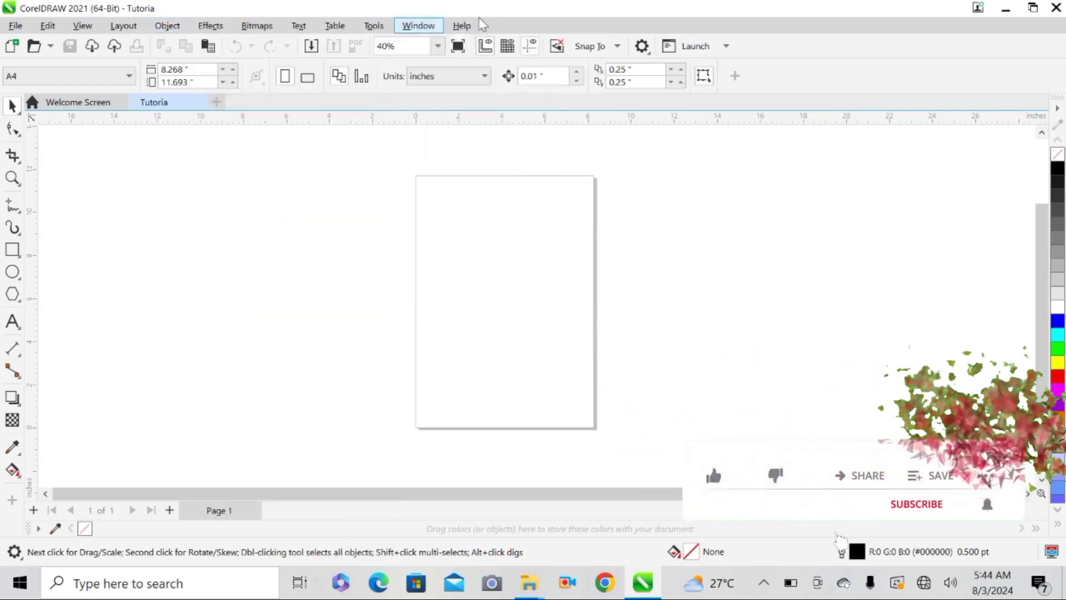
Step: Look through the Help and Window commands, including the list of toolbars that can be shown
left_click(476, 25)
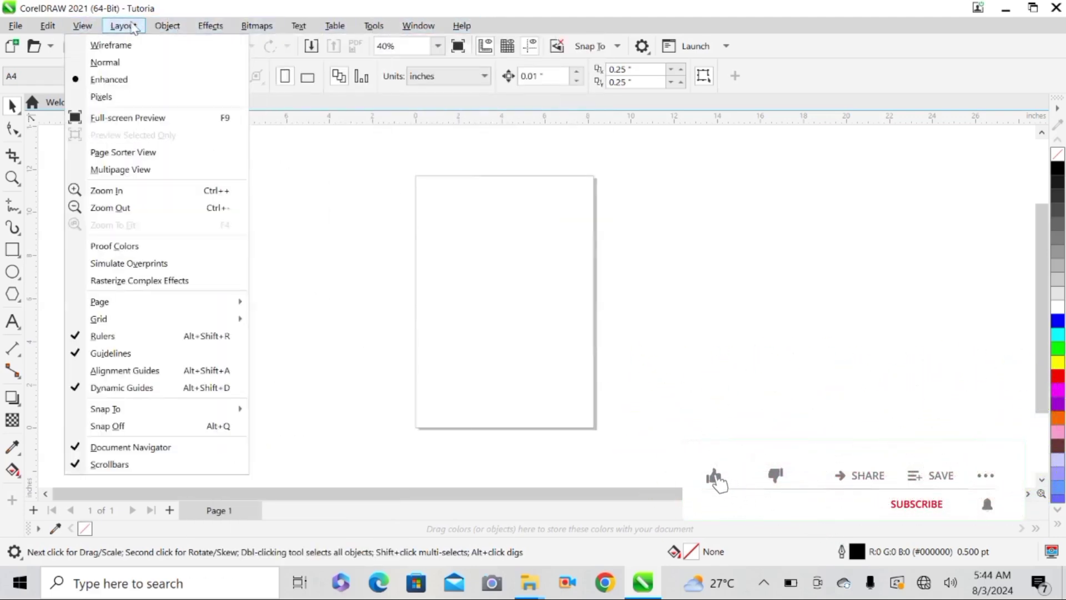
mouse_move(463, 26)
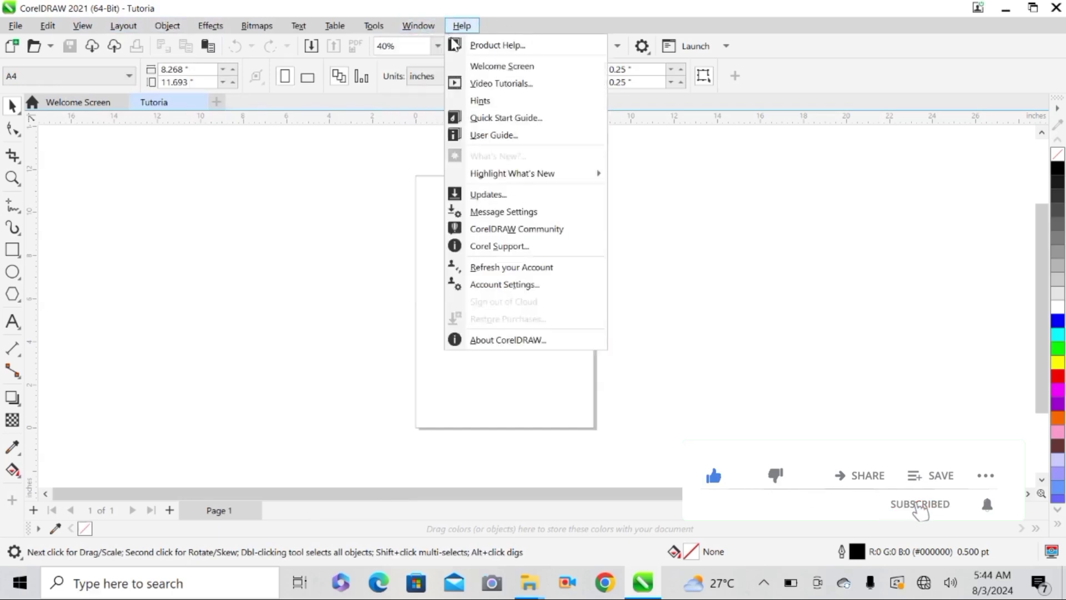
mouse_move(419, 27)
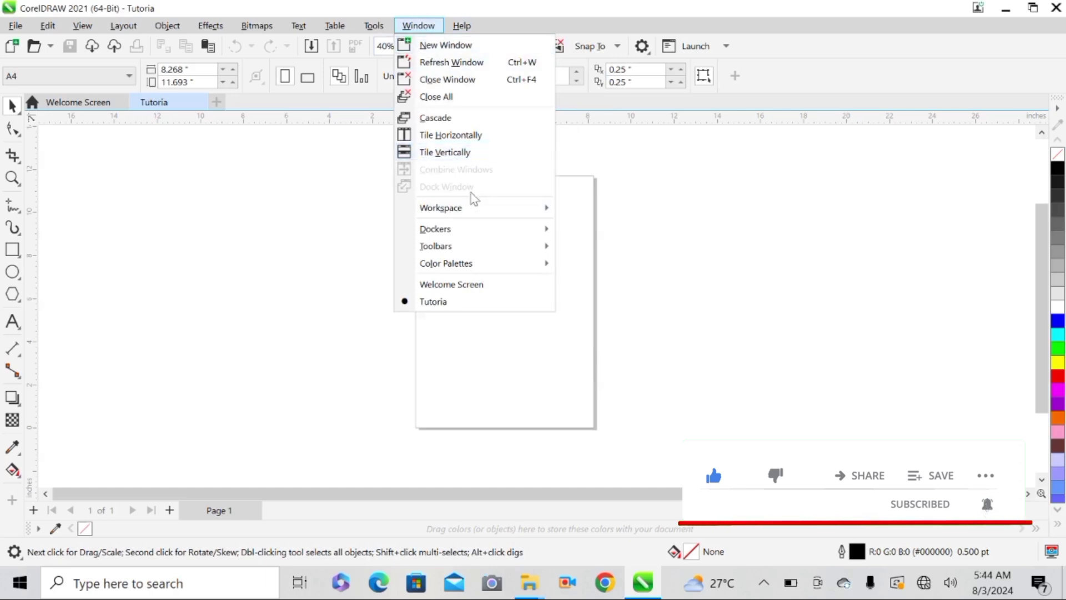
mouse_move(533, 209)
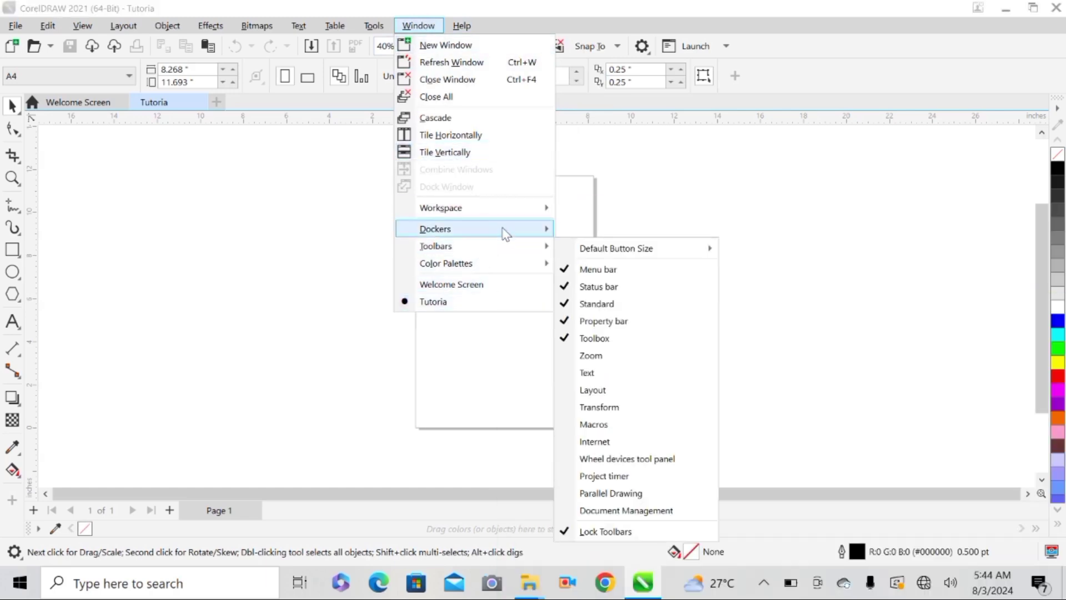
mouse_move(505, 233)
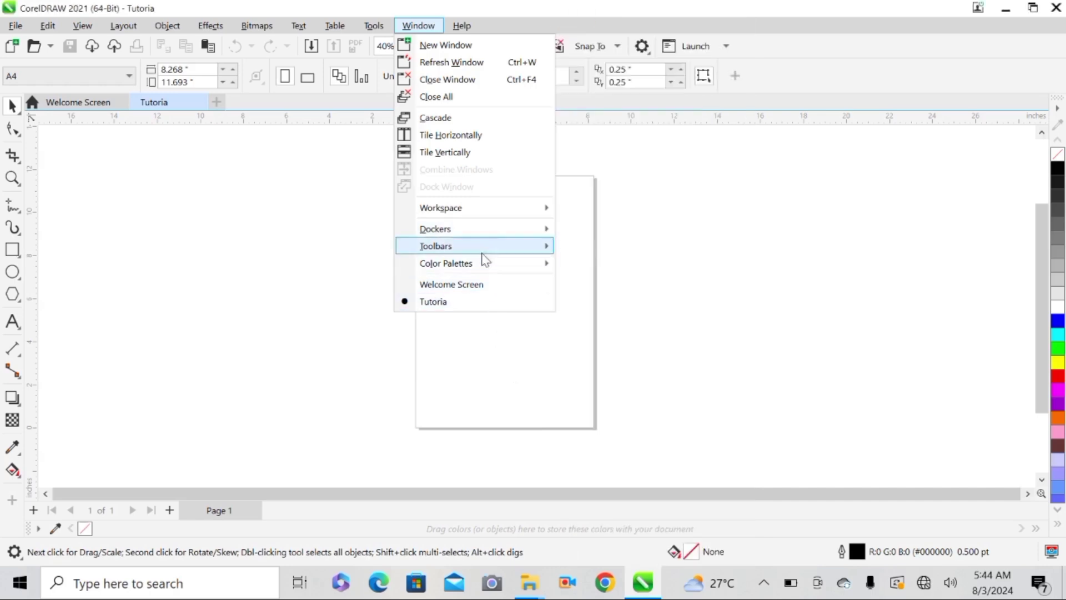
mouse_move(486, 248)
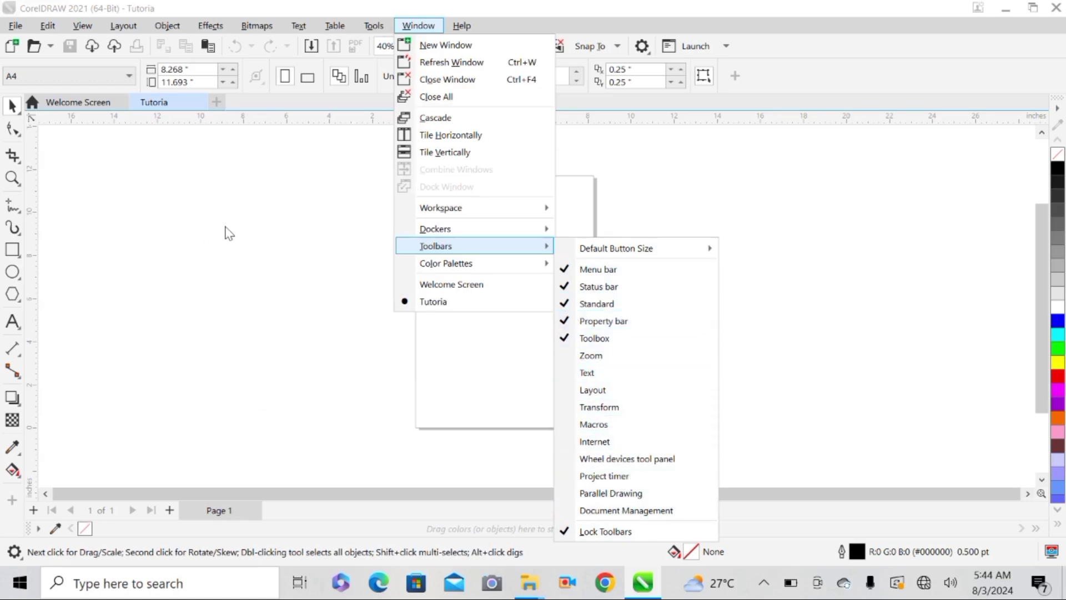
left_click(248, 295)
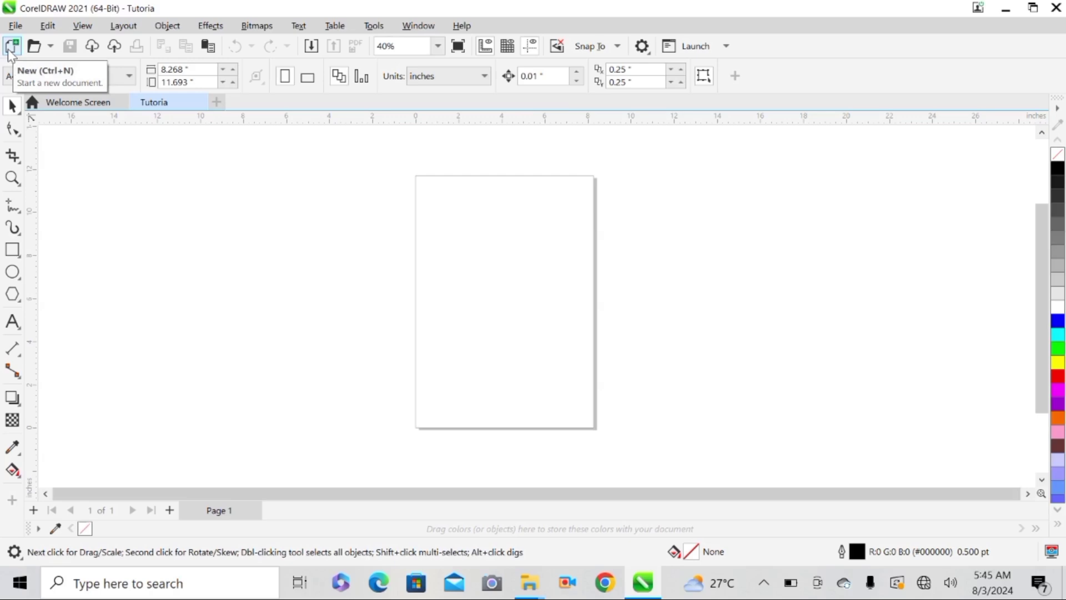
Step: Compare the New and Open file commands with their shortcuts on the standard toolbar
left_click(15, 26)
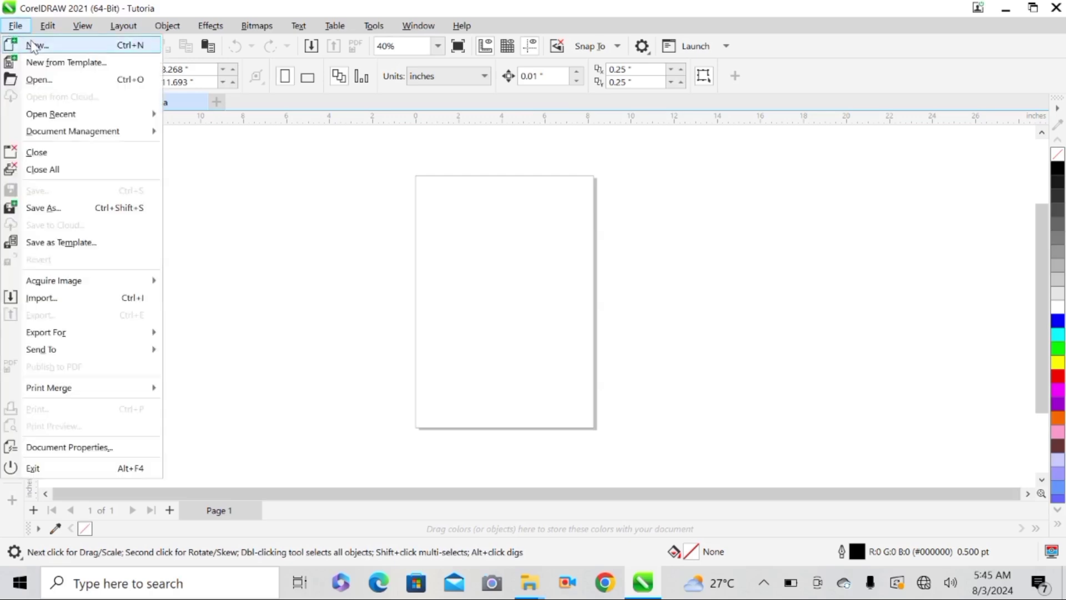
left_click(226, 143)
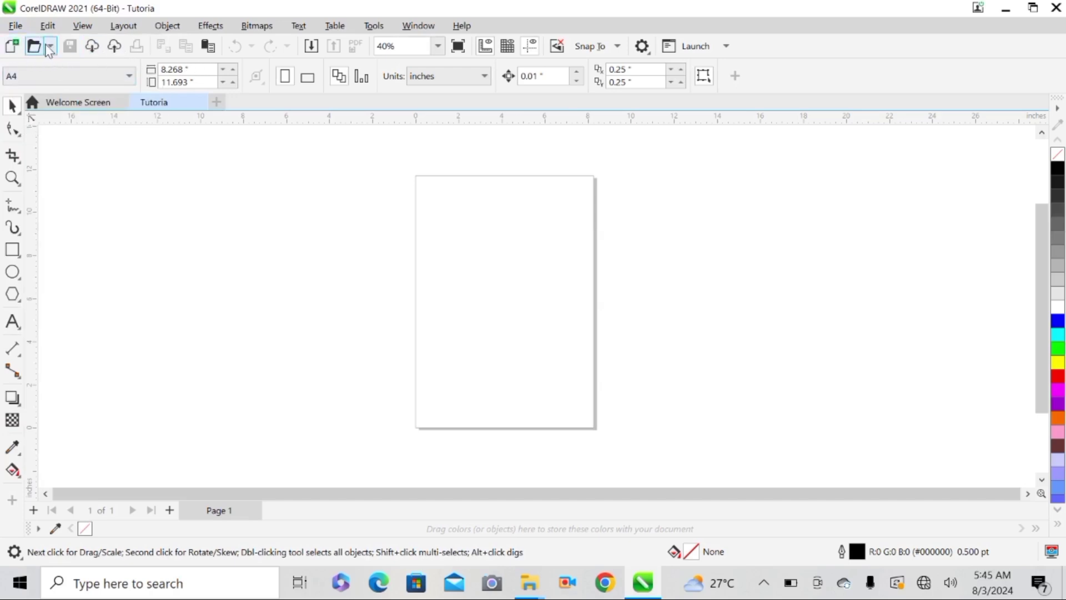
left_click(16, 29)
left_click(208, 204)
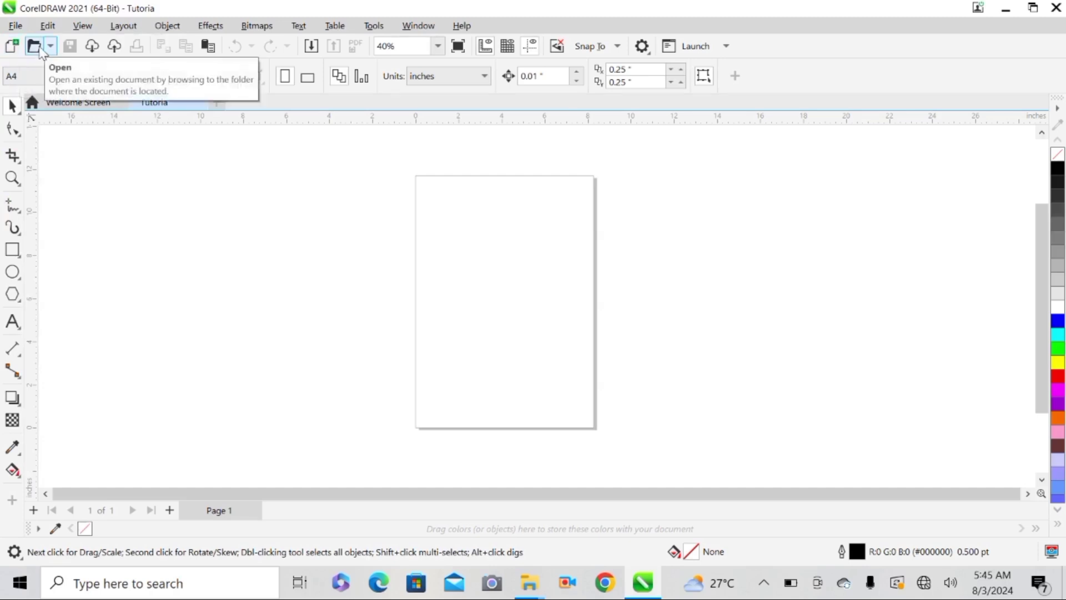
left_click(13, 26)
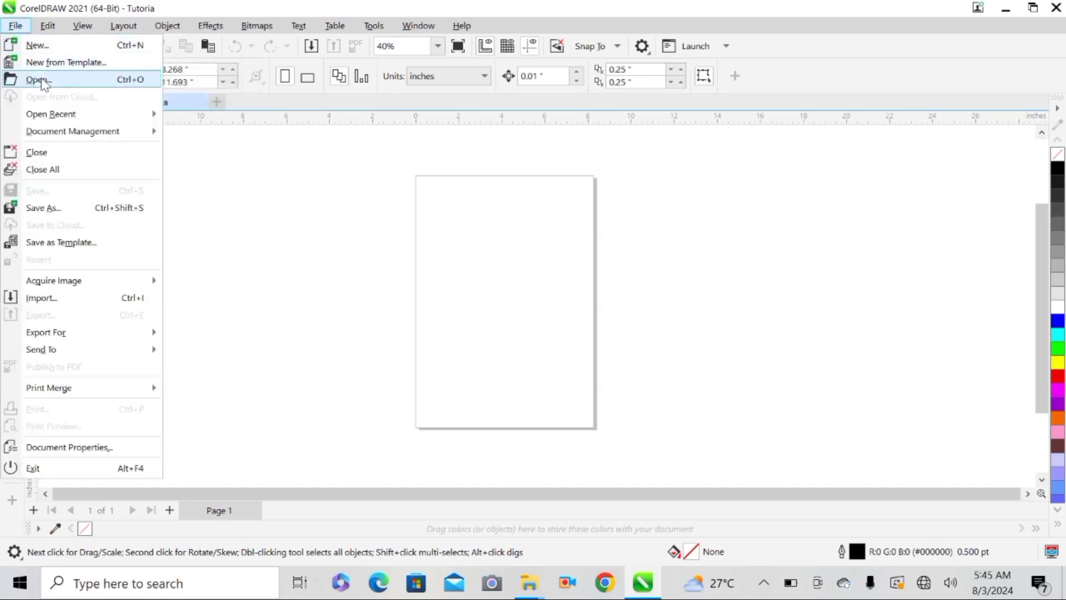
left_click(228, 198)
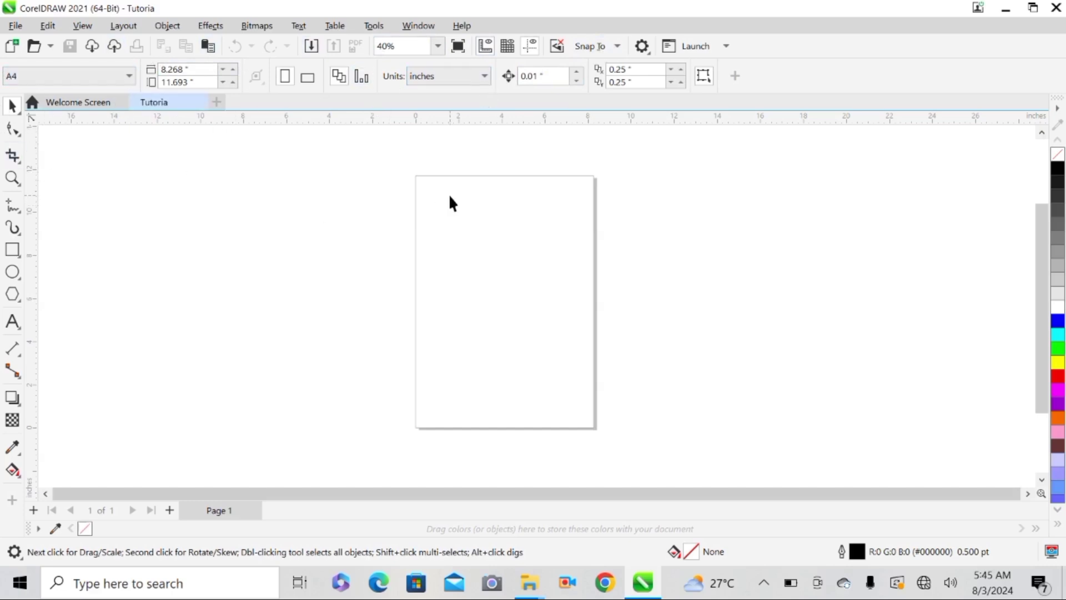
Step: Draw a rectangle about 8 by 11 inches in the empty workspace to the left of the page
scroll(404, 344, "up", 1)
left_click(12, 249)
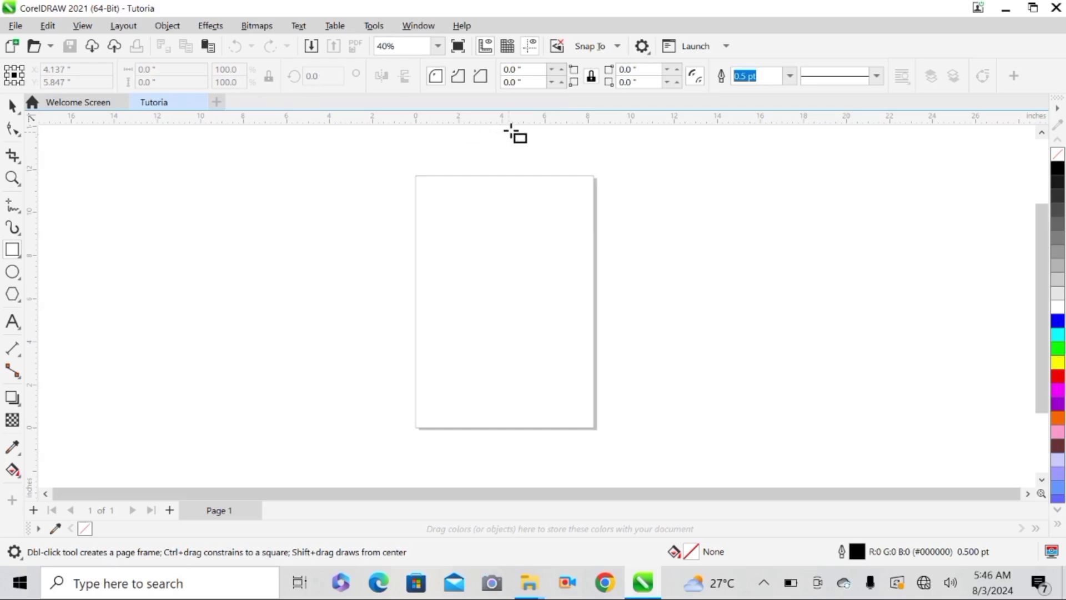
mouse_move(192, 179)
left_mouse_down()
mouse_move(309, 293)
mouse_move(369, 390)
mouse_move(364, 415)
left_mouse_up()
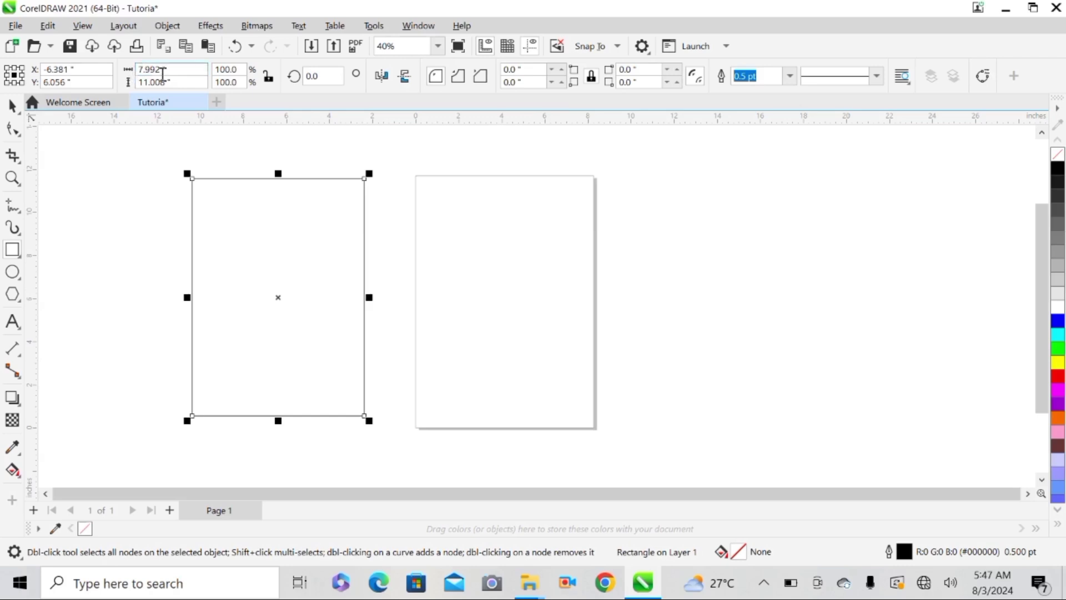
left_click(11, 106)
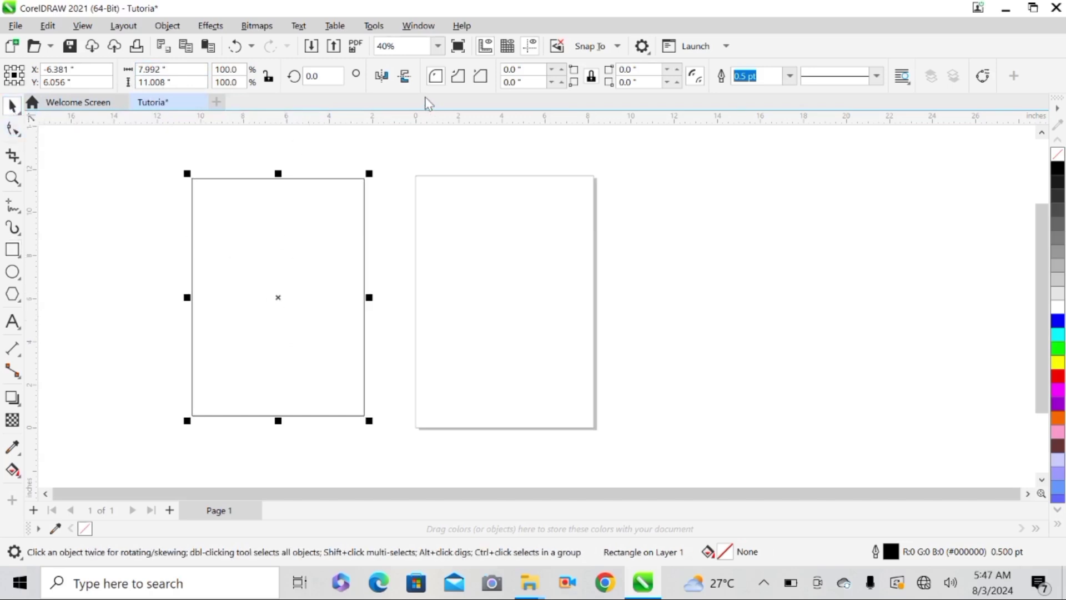
Step: Delete the rectangle beside the page after mirroring it horizontally and moving it around
left_click(382, 78)
left_click_drag(288, 268, 305, 255)
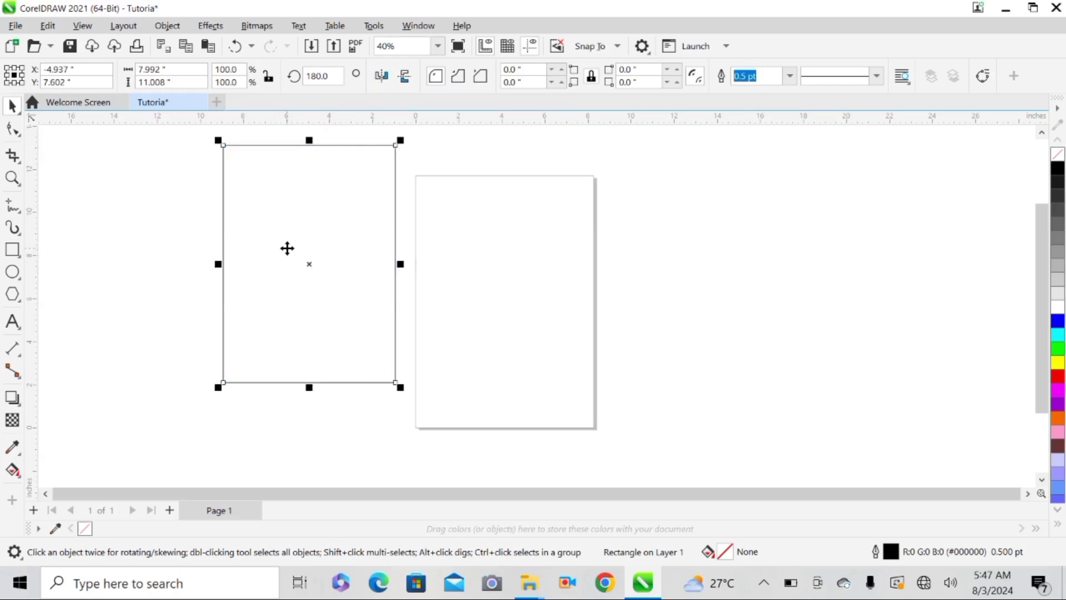
left_click_drag(274, 229, 271, 268)
scroll(271, 250, "down", 1)
scroll(271, 249, "up", 1)
scroll(271, 248, "down", 1)
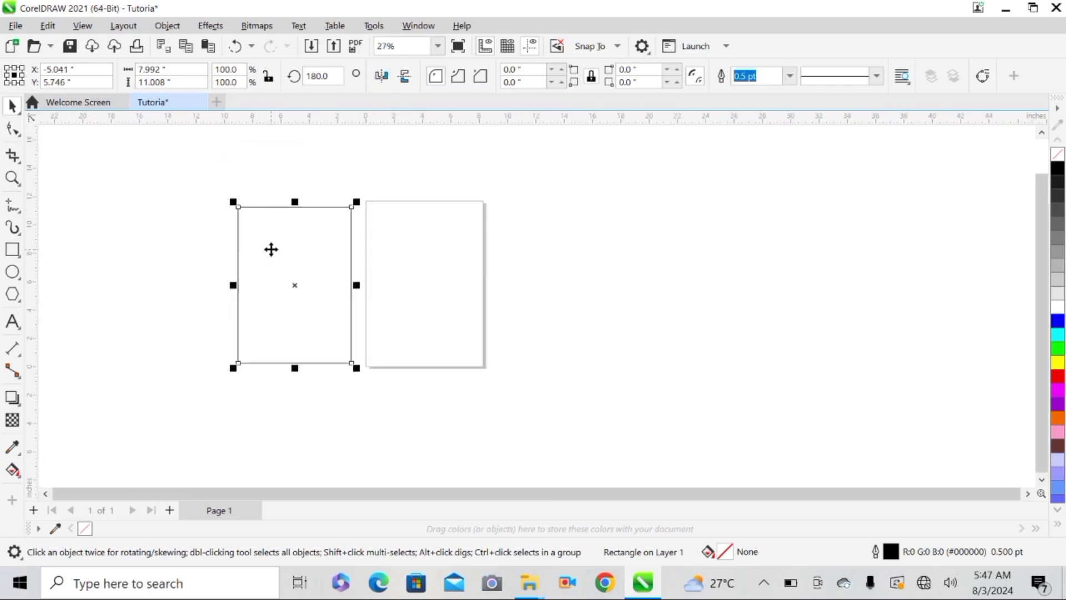
key("Delete")
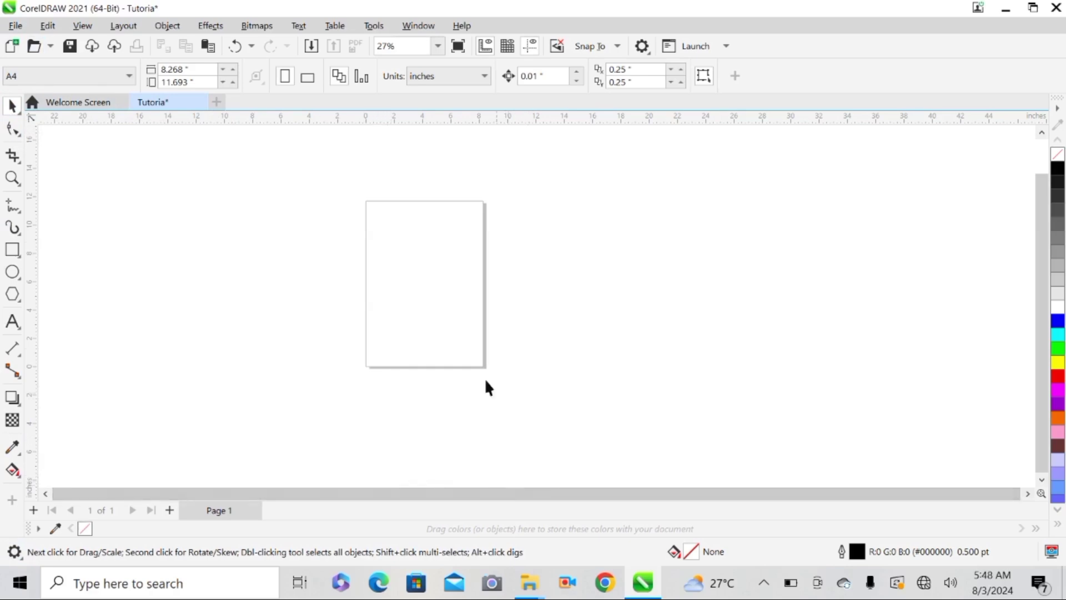
Step: Add a second page and draw a five-sided polygon about 4.5 by 4.4 inches to the left of it
left_click(1025, 492)
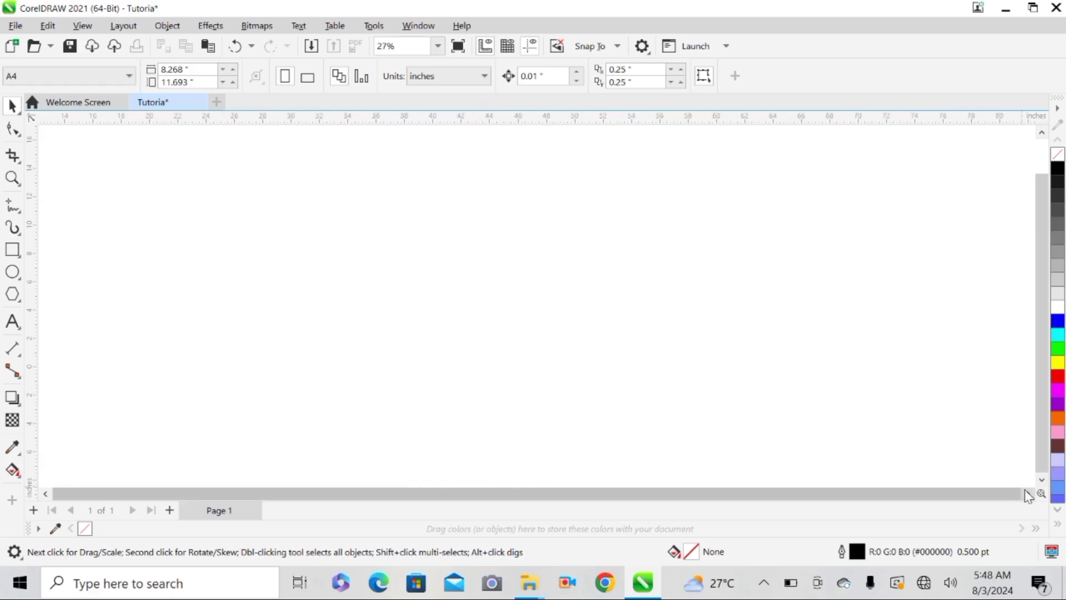
left_click(45, 494)
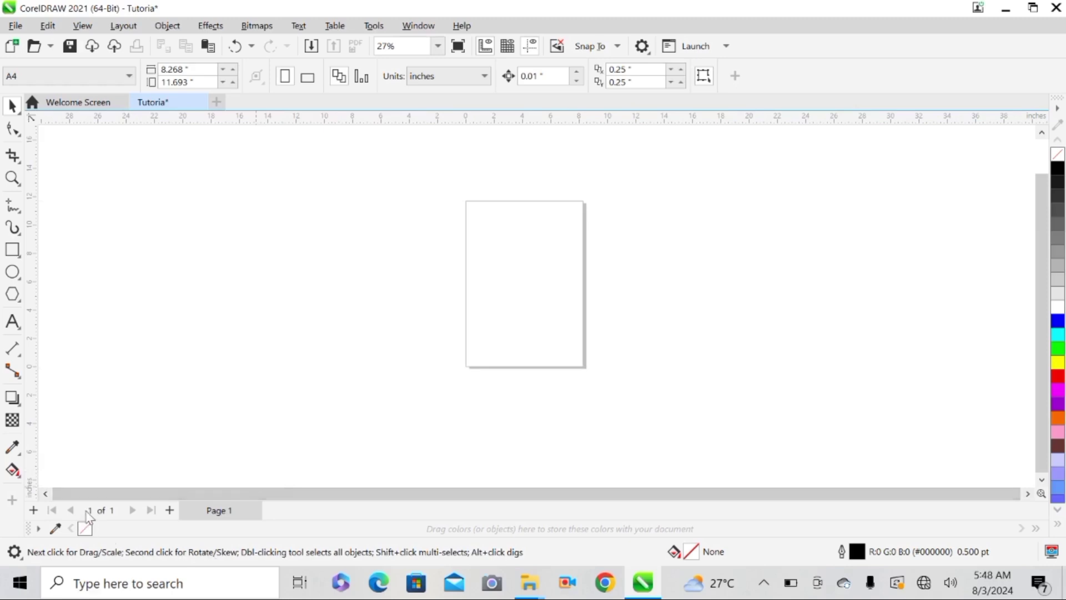
left_click(168, 509)
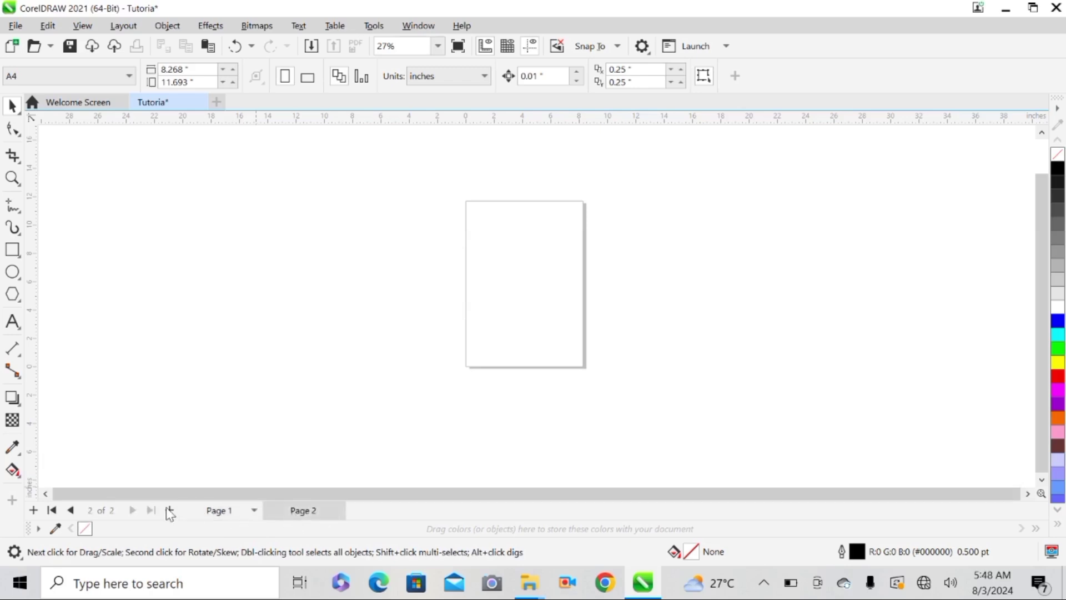
left_click(14, 295)
left_click_drag(386, 245, 448, 301)
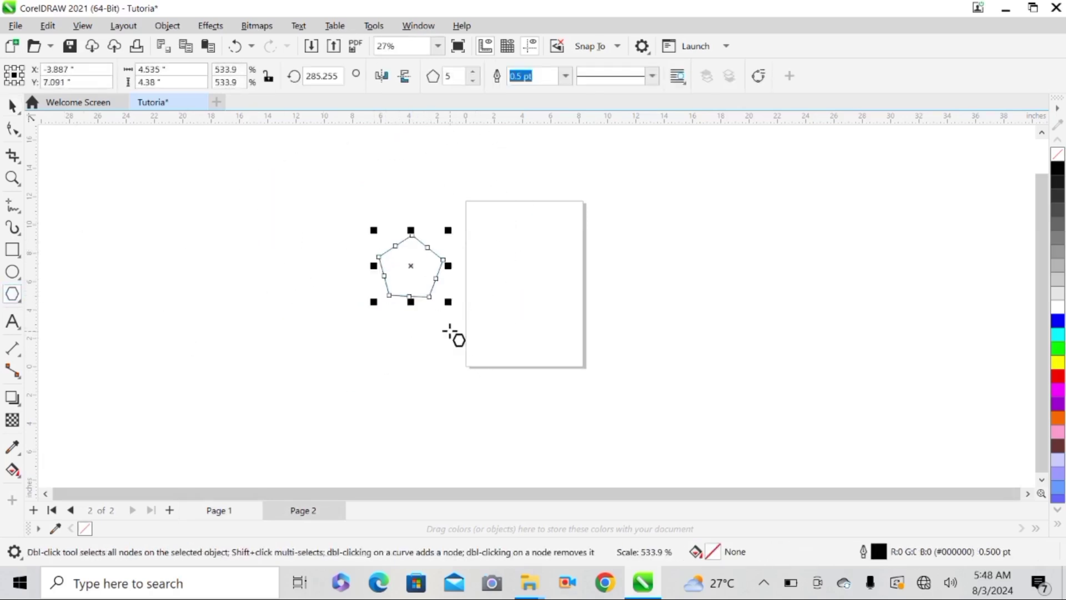
left_click(11, 106)
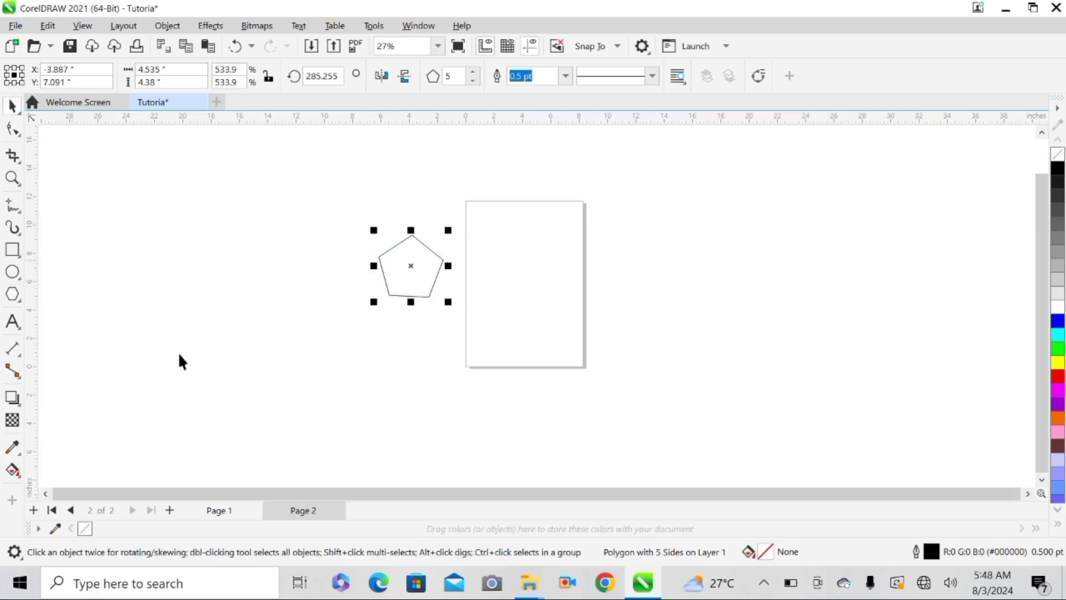
Step: Switch to page 1 and back to page 2, and fill the pentagon with pink (#FF99CC)
left_click(230, 512)
left_click(293, 511)
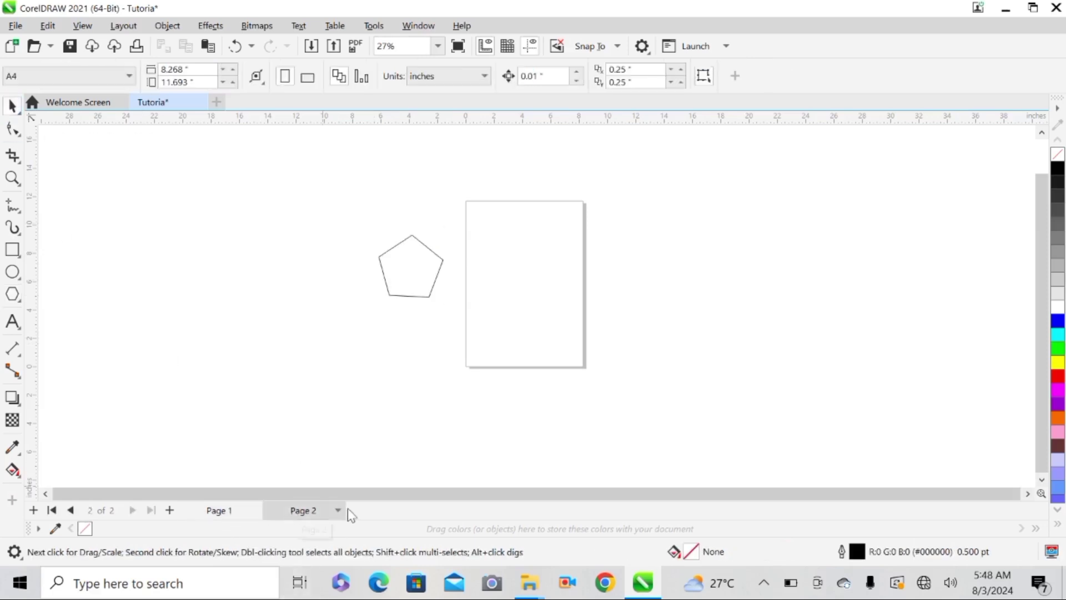
left_click(410, 269)
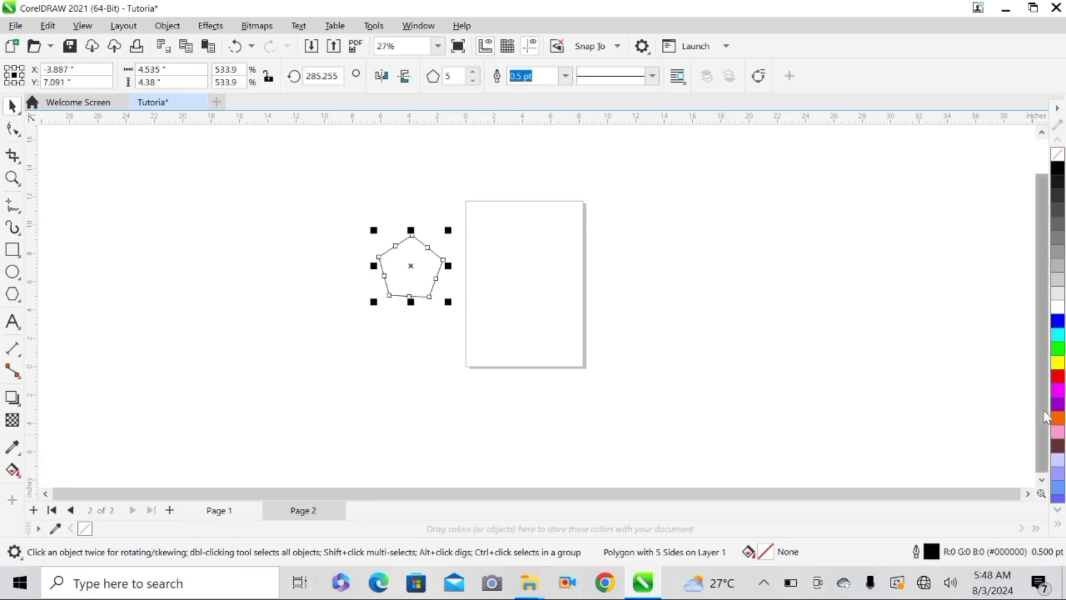
left_click(1058, 431)
left_click(337, 390)
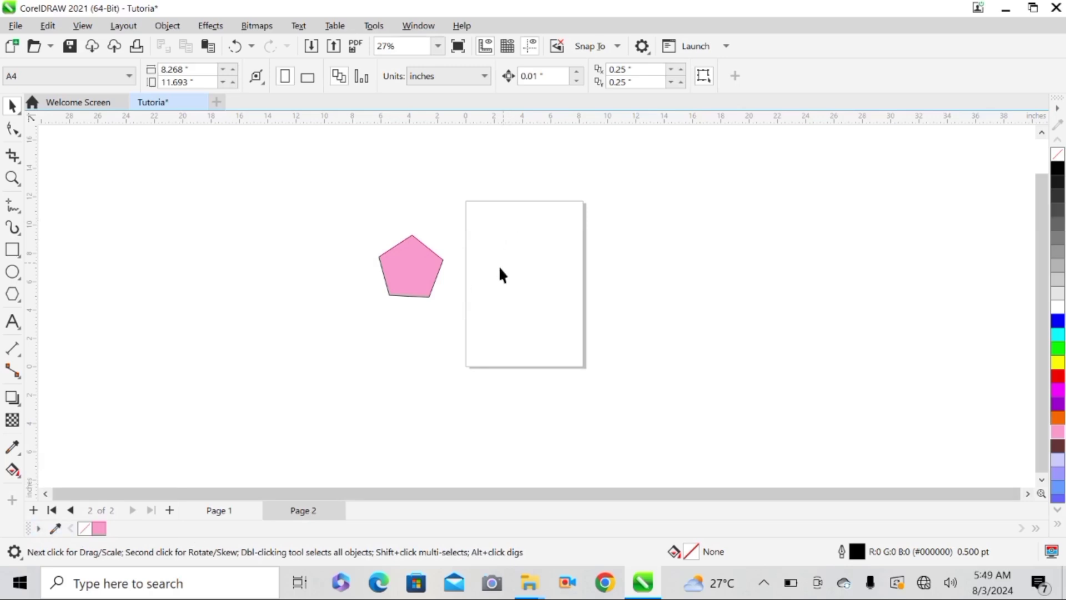
Step: Move the pentagon onto the middle of page 2 and change its fill to dark brown (#663333)
left_click_drag(414, 266, 523, 261)
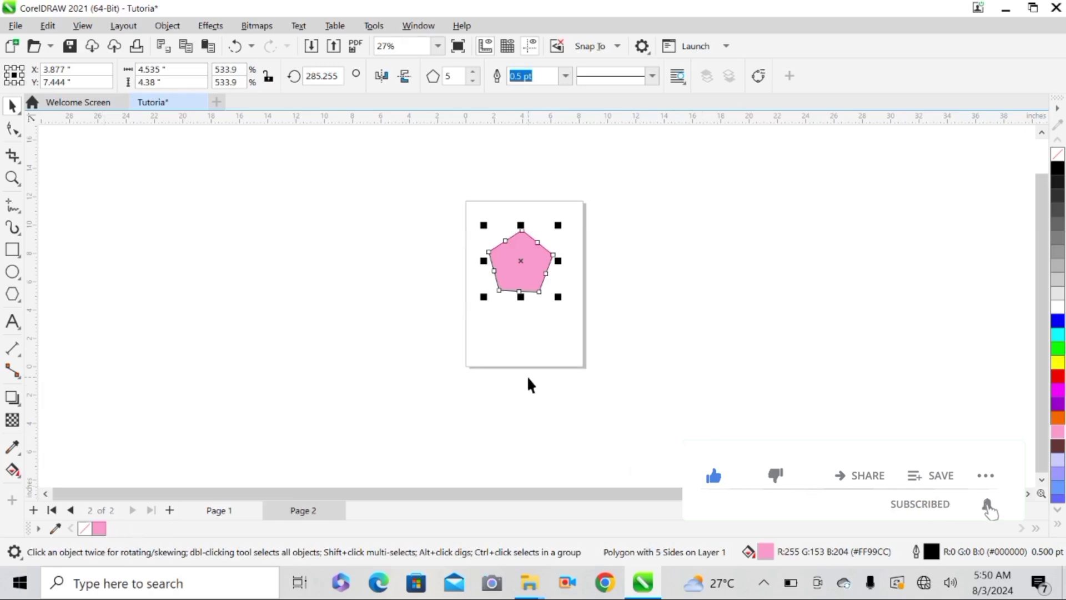
mouse_move(517, 262)
left_mouse_down()
mouse_move(524, 295)
mouse_move(517, 283)
left_mouse_up()
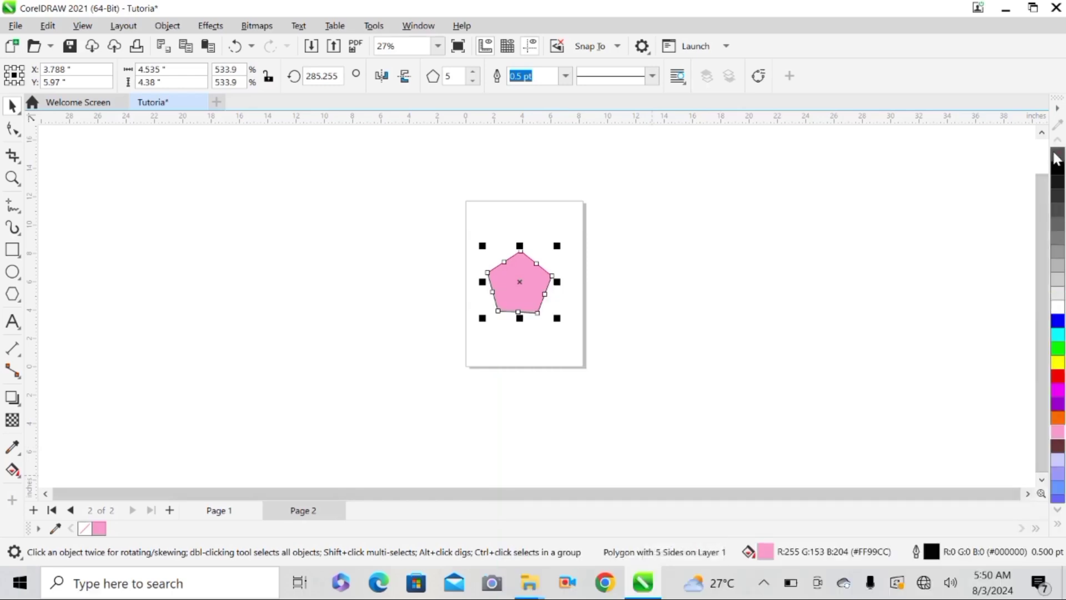
left_click(1059, 509)
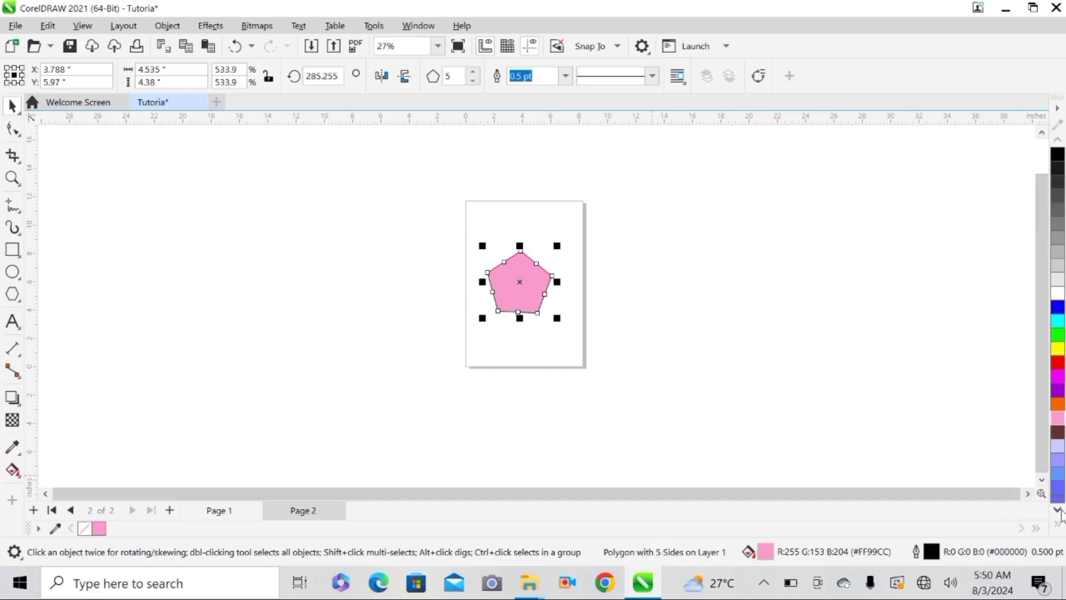
left_click(1058, 509)
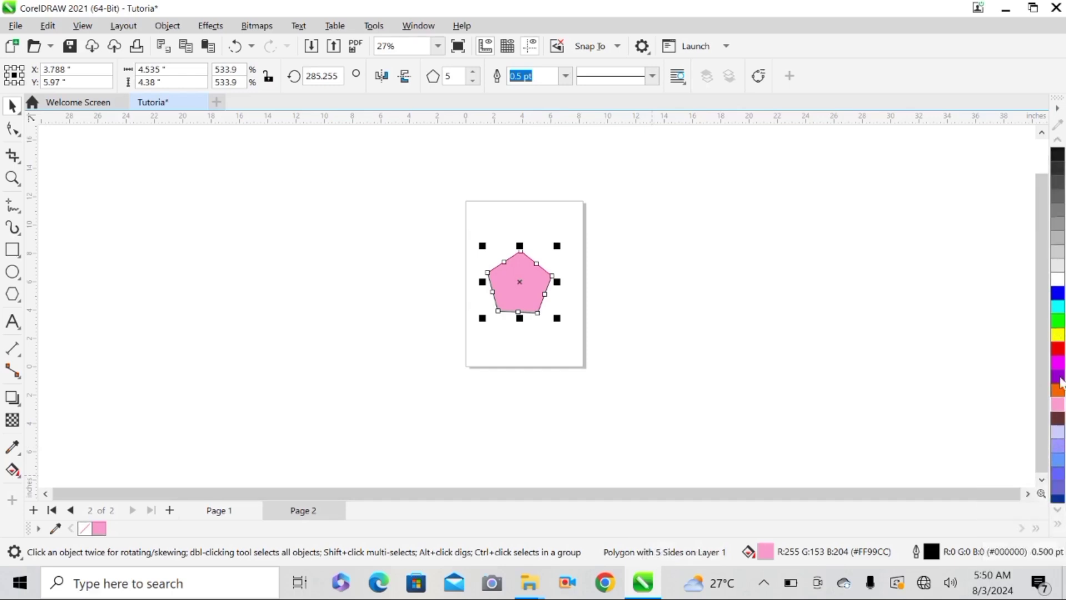
left_click(1058, 419)
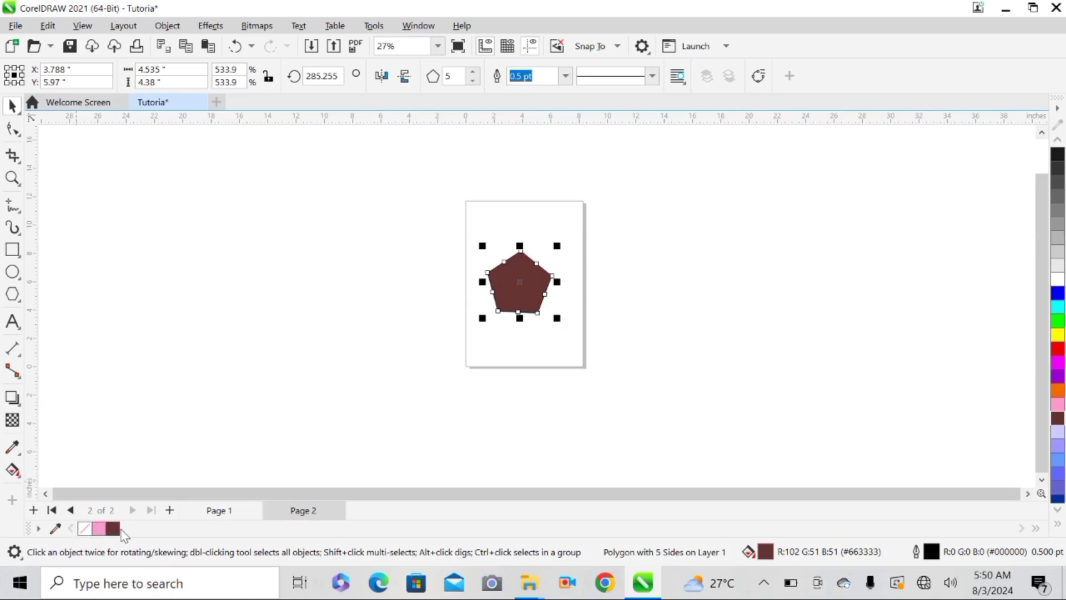
Step: Place a copy of the pentagon overlapping its upper right and fill it with the document's previously used pink
mouse_move(102, 534)
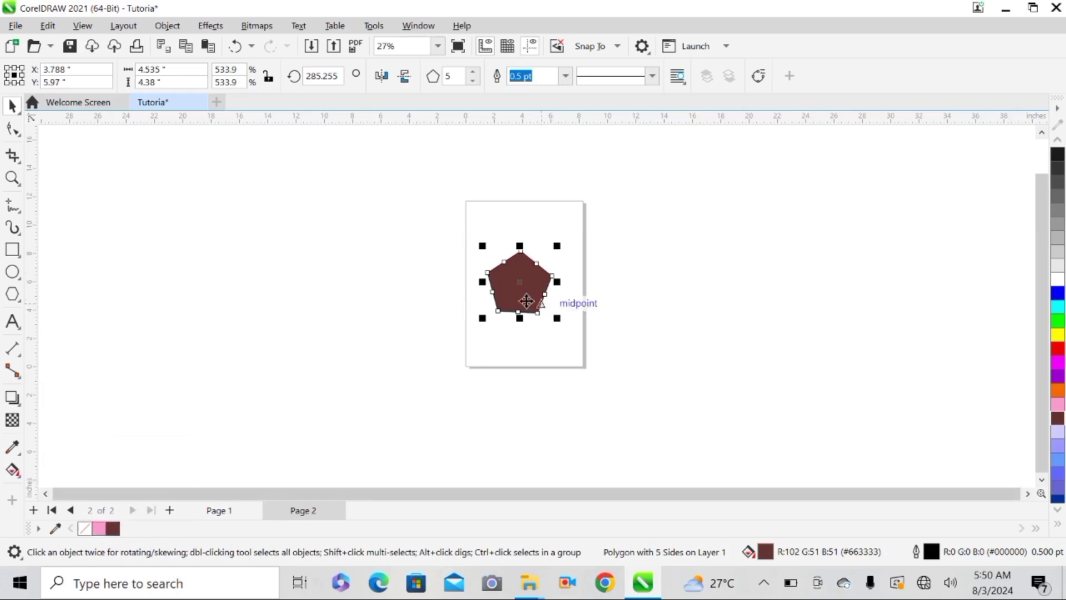
left_click_drag(511, 291, 545, 275)
left_click(99, 528)
left_click(435, 328)
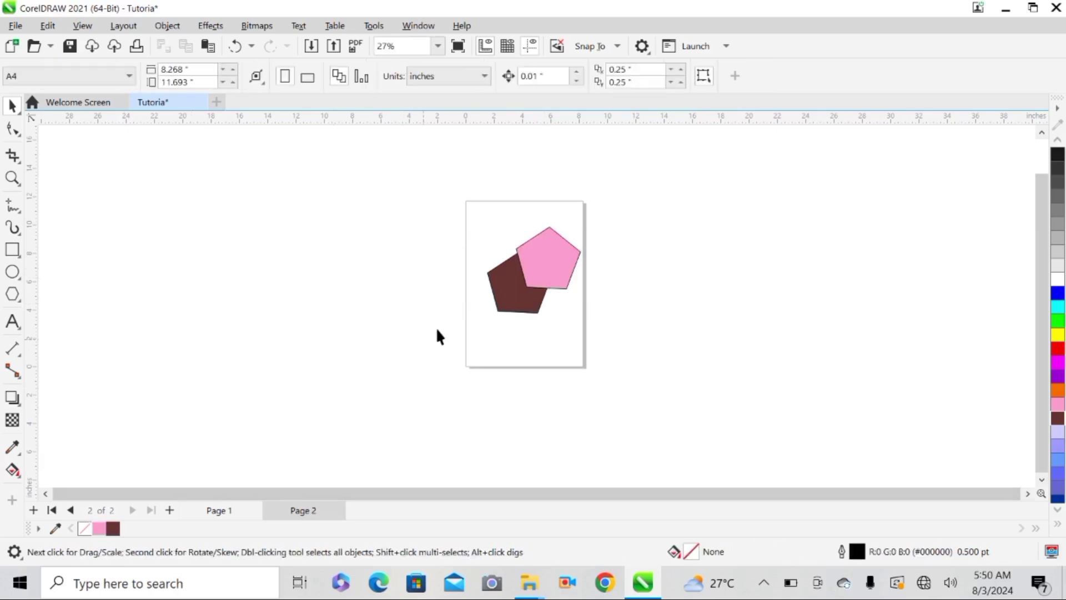
scroll(492, 289, "up", 1)
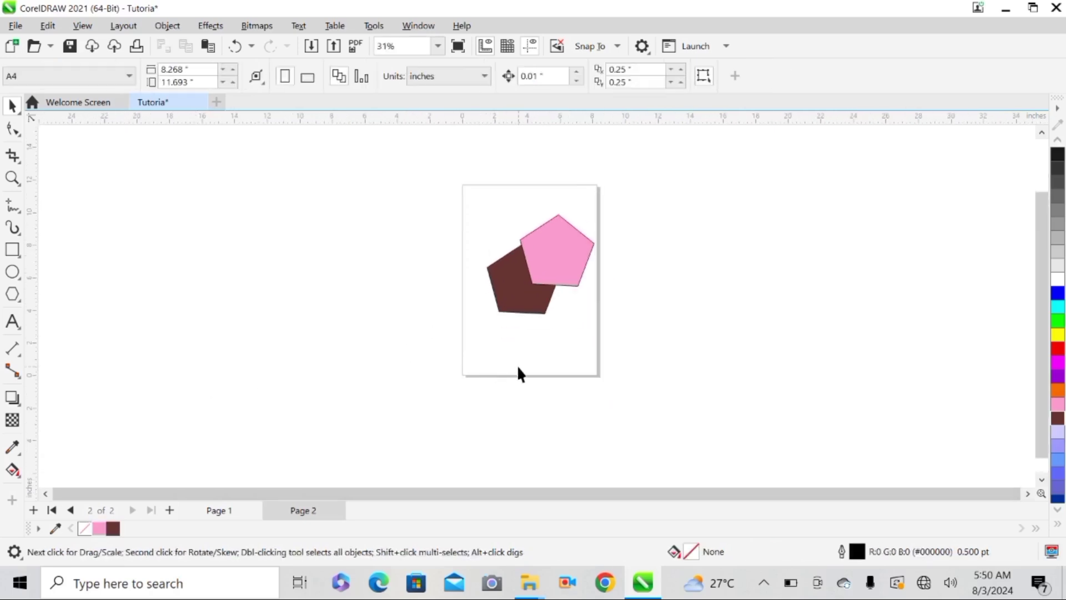
left_click(538, 252)
scroll(366, 272, "down", 2)
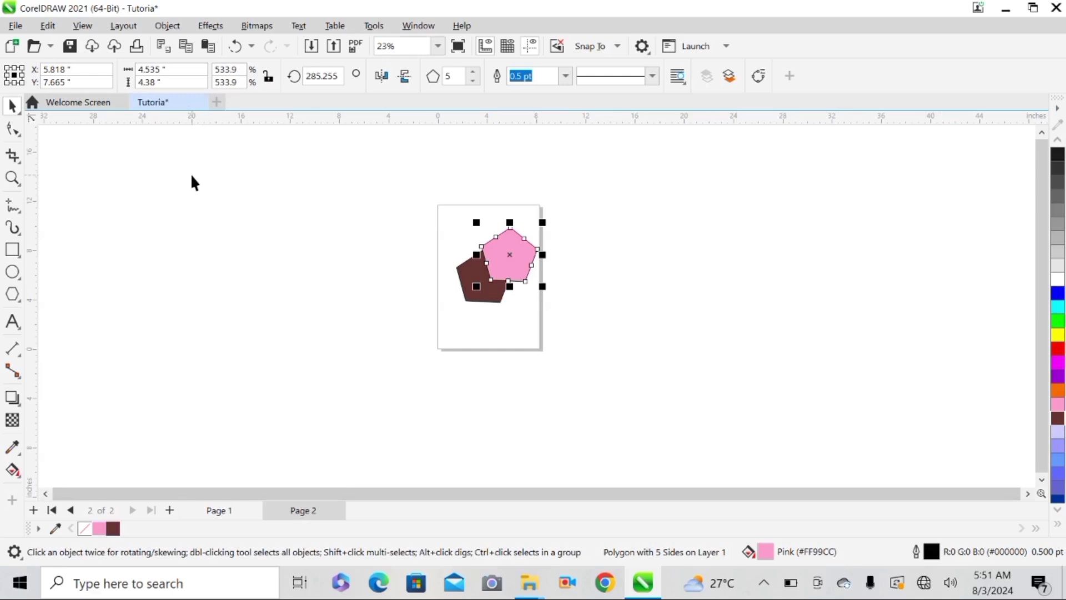
Step: Save the drawing in Documents as Tutoria in CDR format, version 23.0 (2021), with color profiles and fonts embedded
left_click(14, 30)
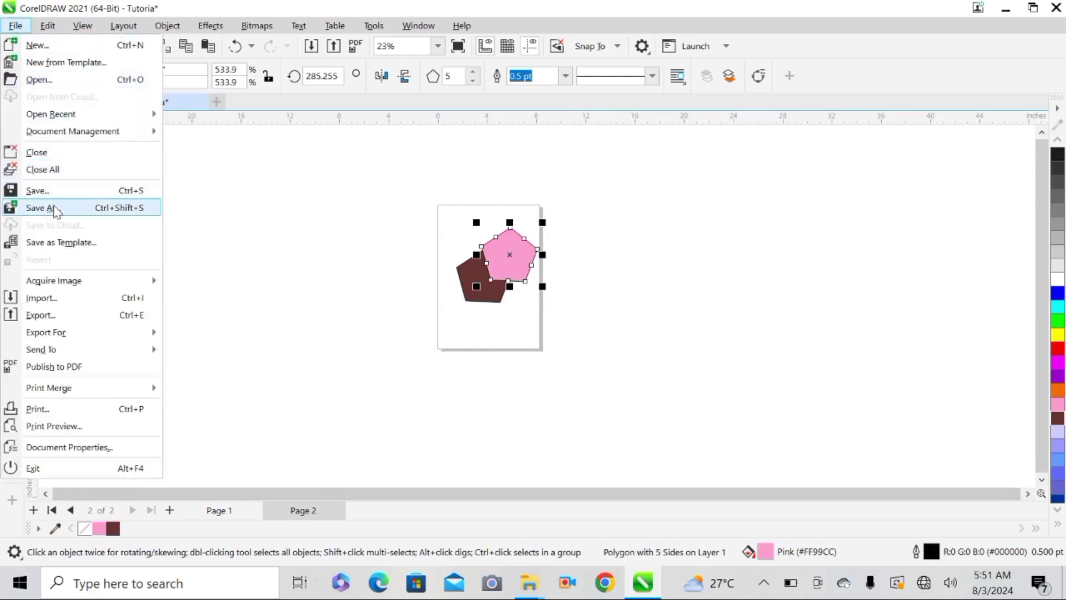
left_click(269, 208)
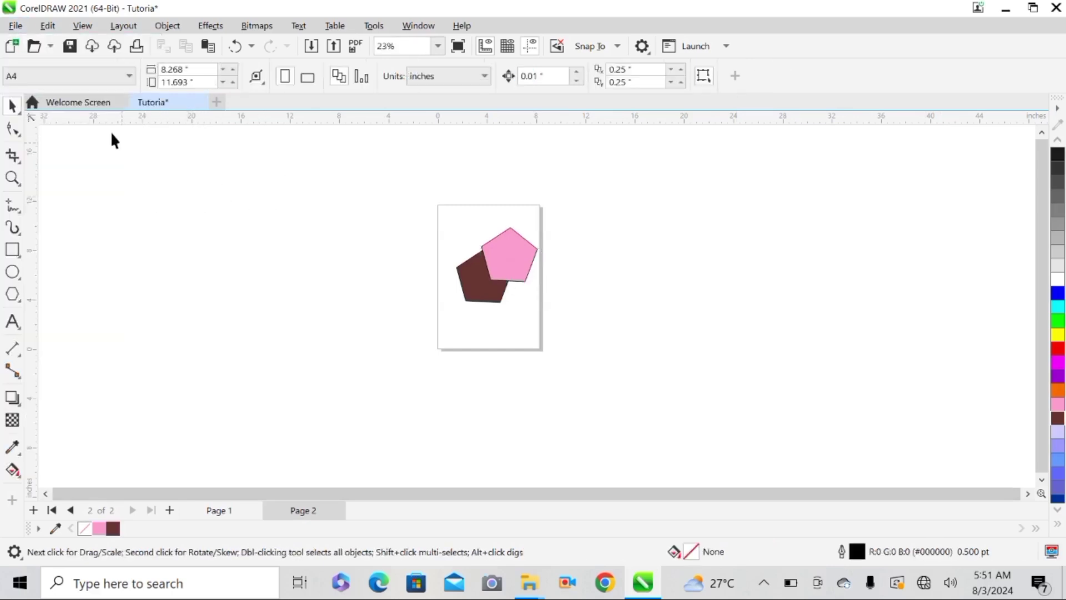
left_click(70, 47)
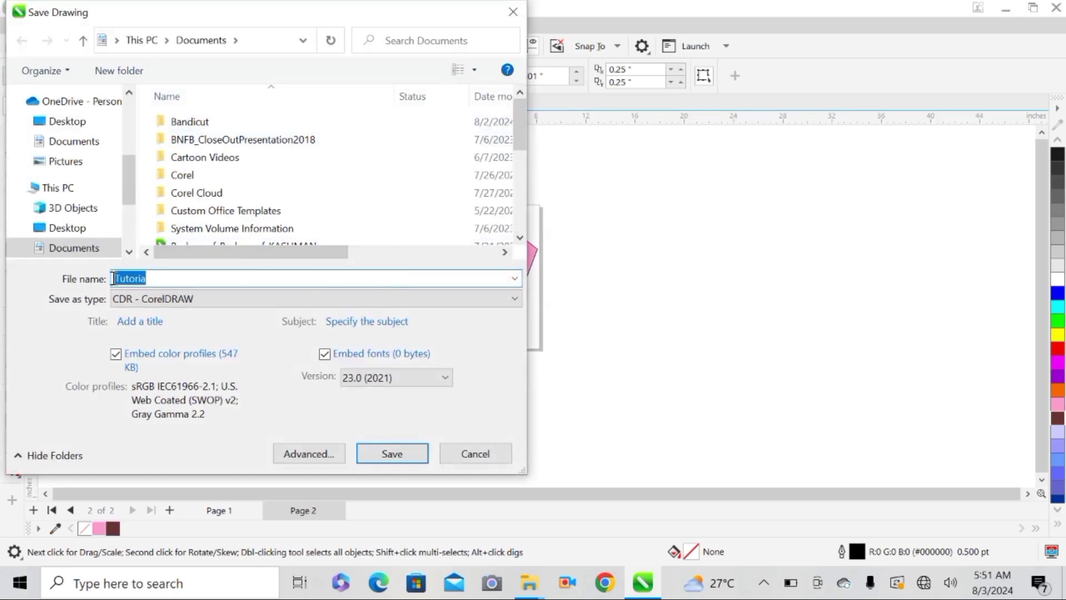
left_click(169, 279)
left_click(392, 454)
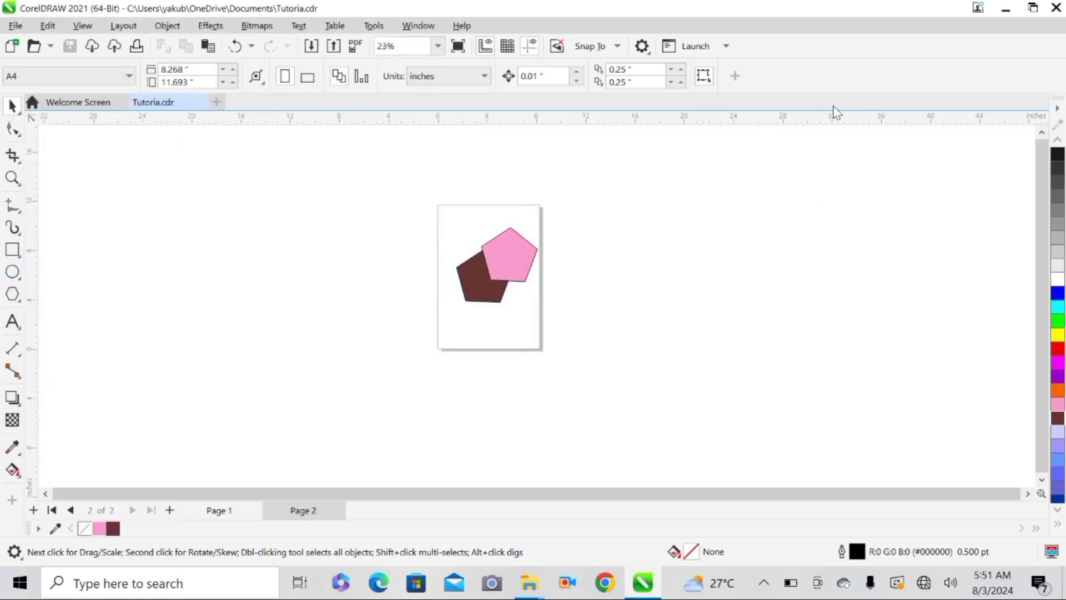
Step: Close CorelDRAW and return to the Windows desktop
left_click(1056, 7)
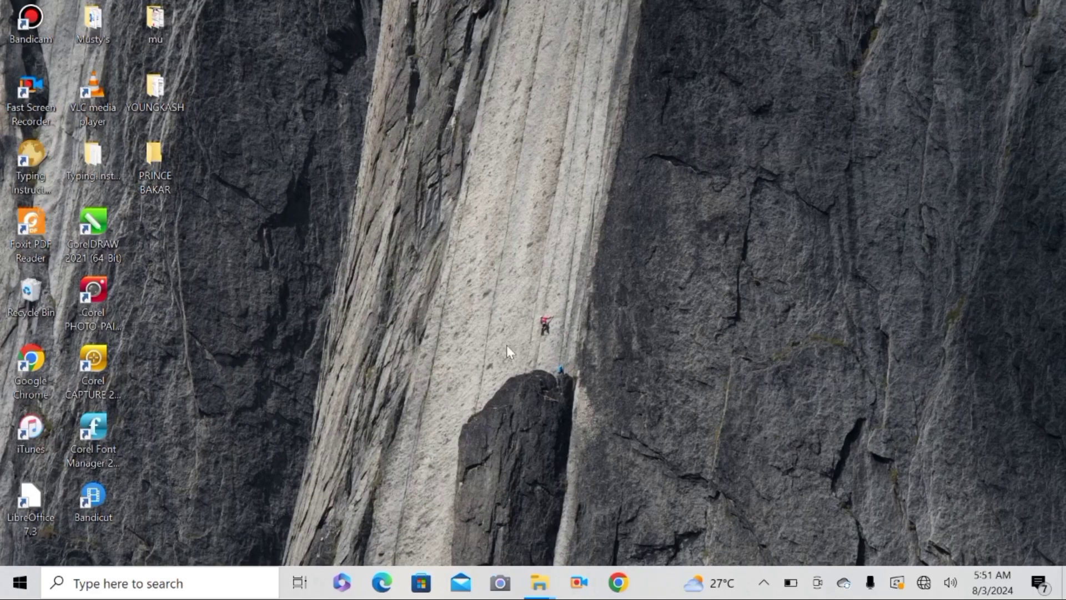
right_click(591, 110)
left_click(484, 158)
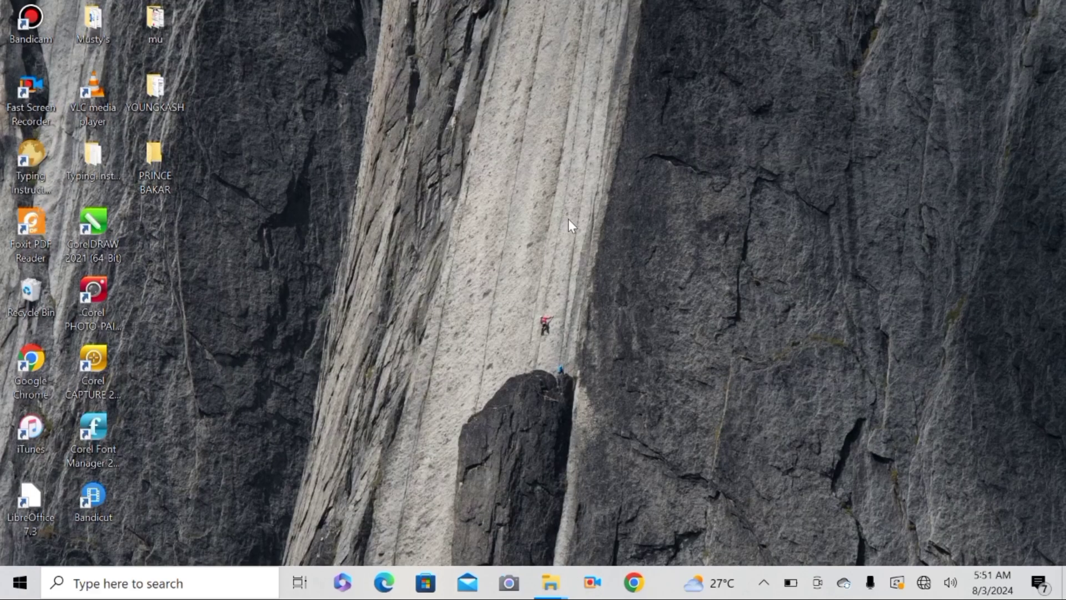